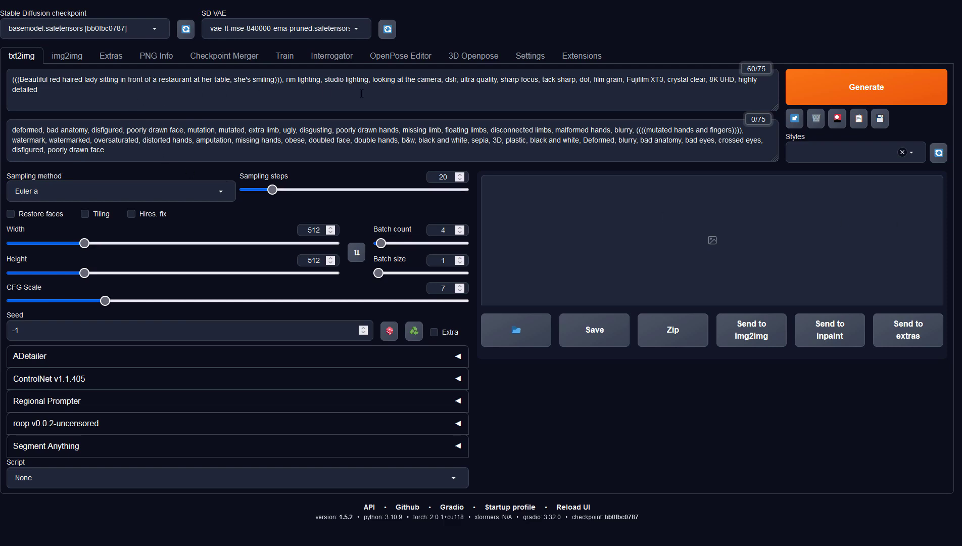
Step: Look over the 2D and 3D OpenPose editors, orbiting the 3D skeleton to face front
{"action": "left_click", "coordinate": [400, 54]}
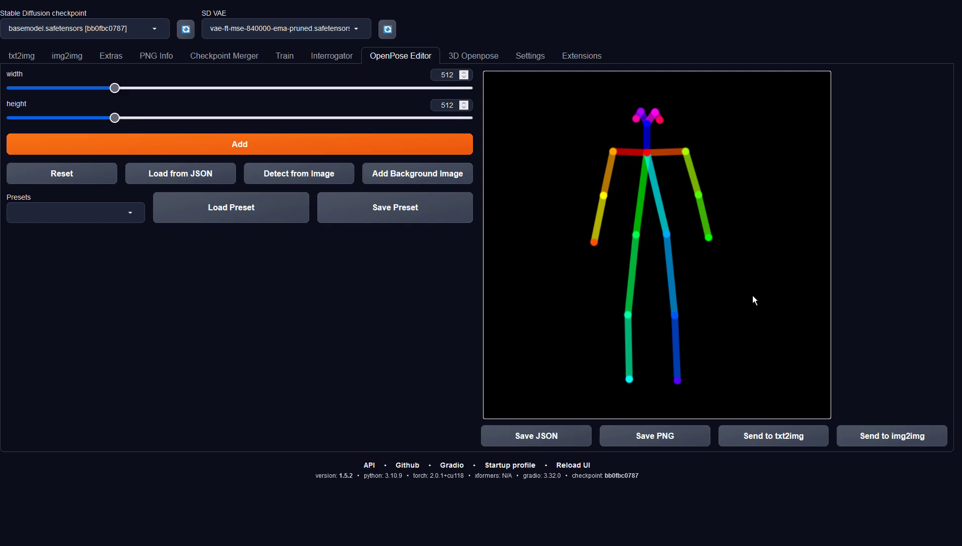
{"action": "left_click", "coordinate": [471, 55]}
{"action": "mouse_move", "coordinate": [698, 296]}
{"action": "left_mouse_down"}
{"action": "mouse_move", "coordinate": [644, 297]}
{"action": "mouse_move", "coordinate": [670, 304]}
{"action": "left_mouse_up"}
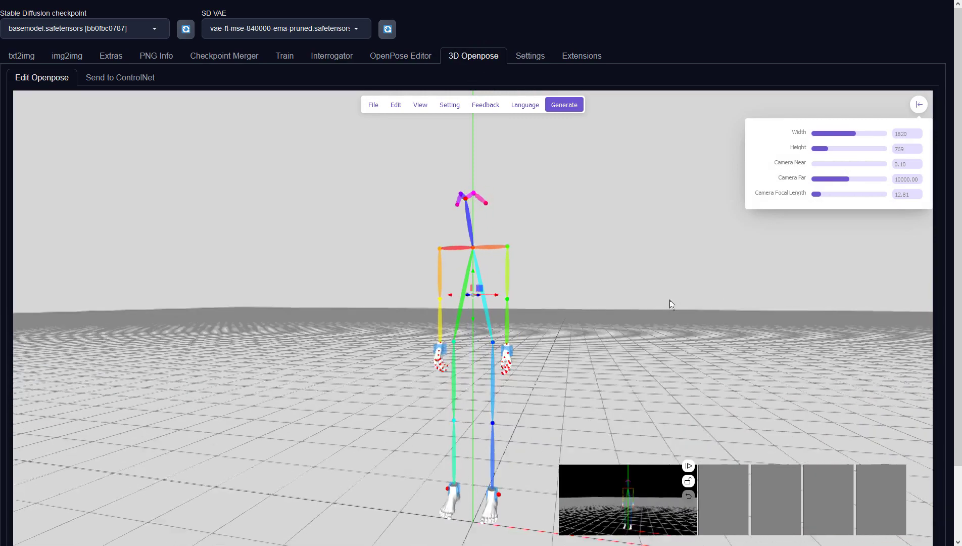
{"action": "left_click_drag", "start_coordinate": [670, 303], "coordinate": [697, 300]}
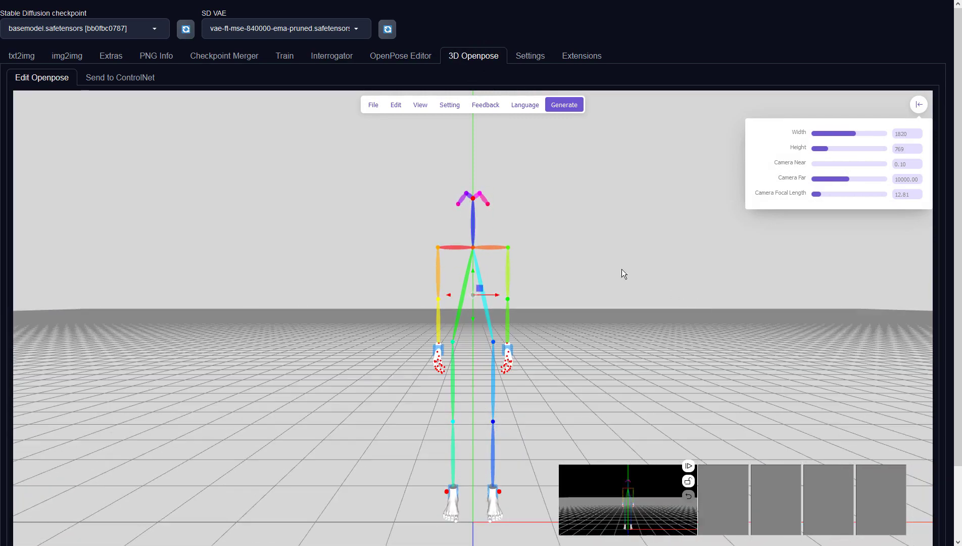
Step: Back on txt2img, lower Batch count to 2 and generate
{"action": "left_click", "coordinate": [23, 57]}
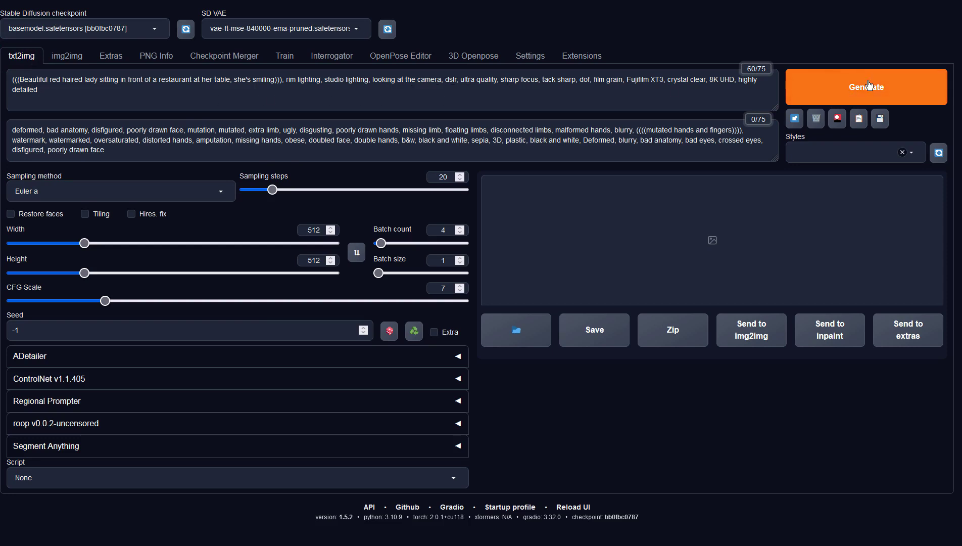
{"action": "left_click", "coordinate": [459, 233]}
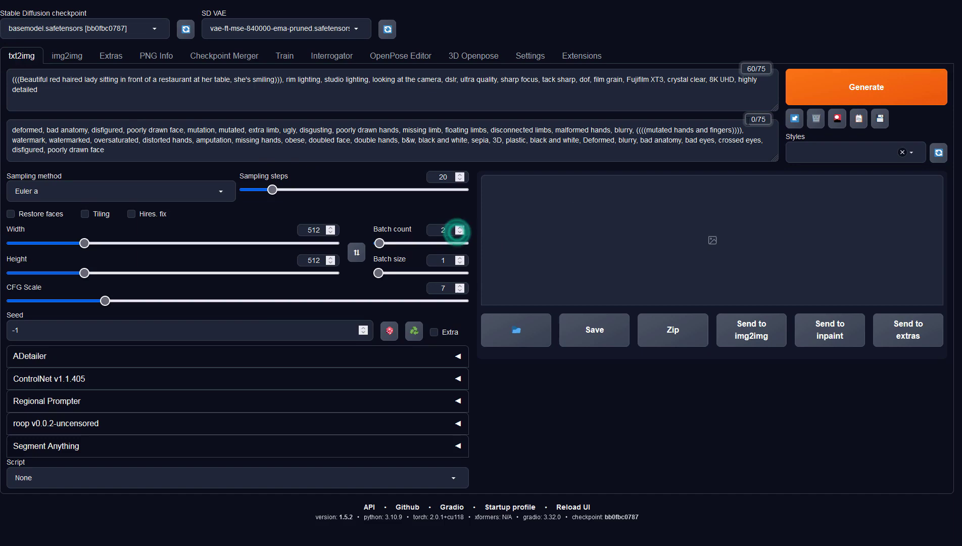
{"action": "left_click", "coordinate": [824, 89]}
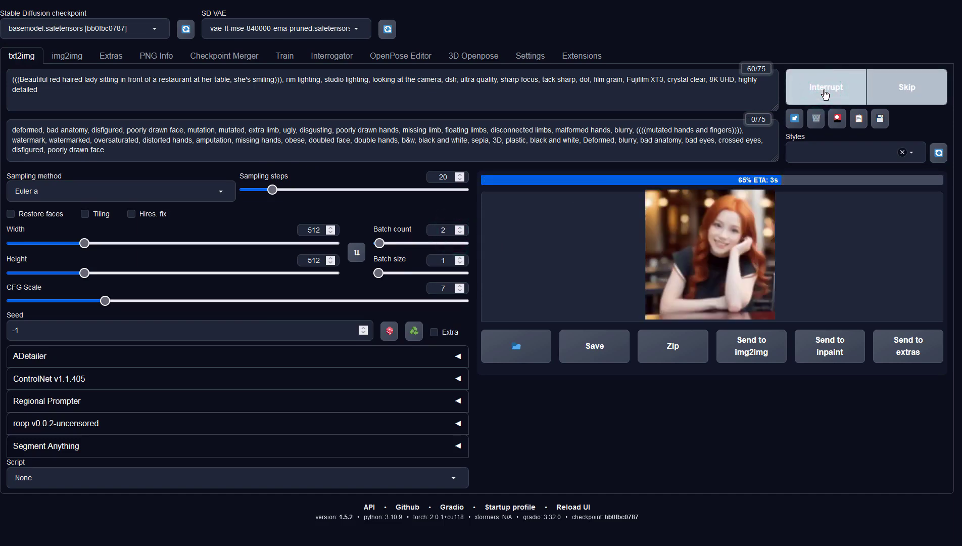
Step: Review the two red-haired restaurant portraits fullscreen and close the preview
{"action": "left_click", "coordinate": [709, 349]}
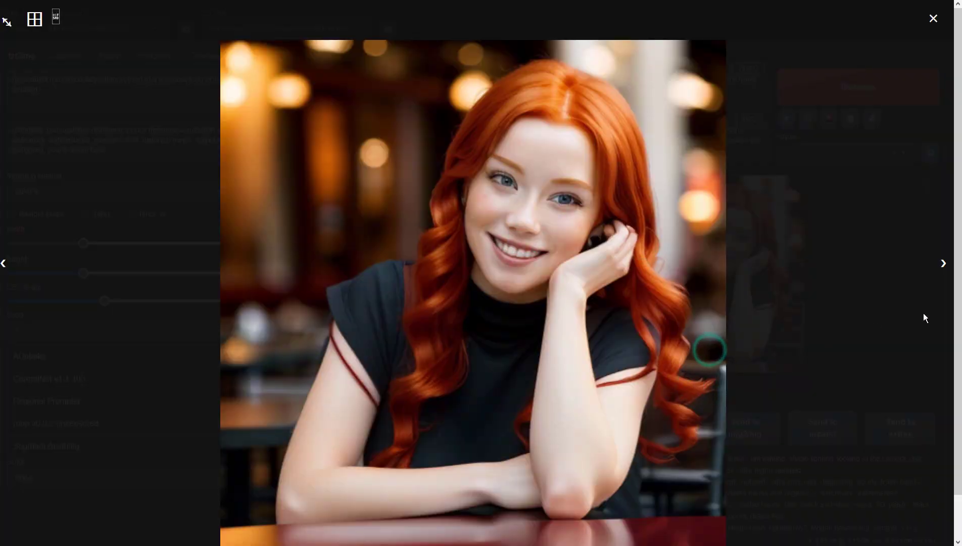
{"action": "left_click", "coordinate": [944, 263]}
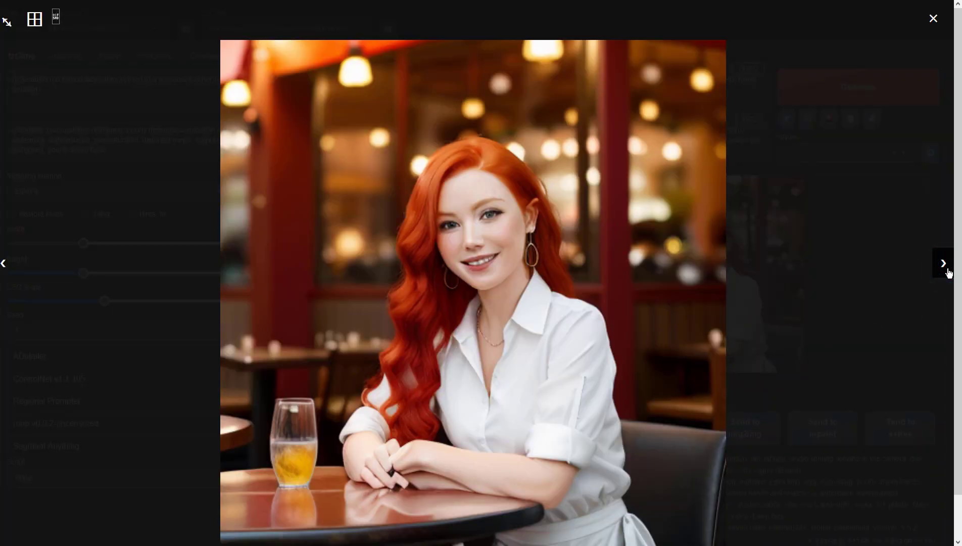
{"action": "left_click", "coordinate": [945, 267]}
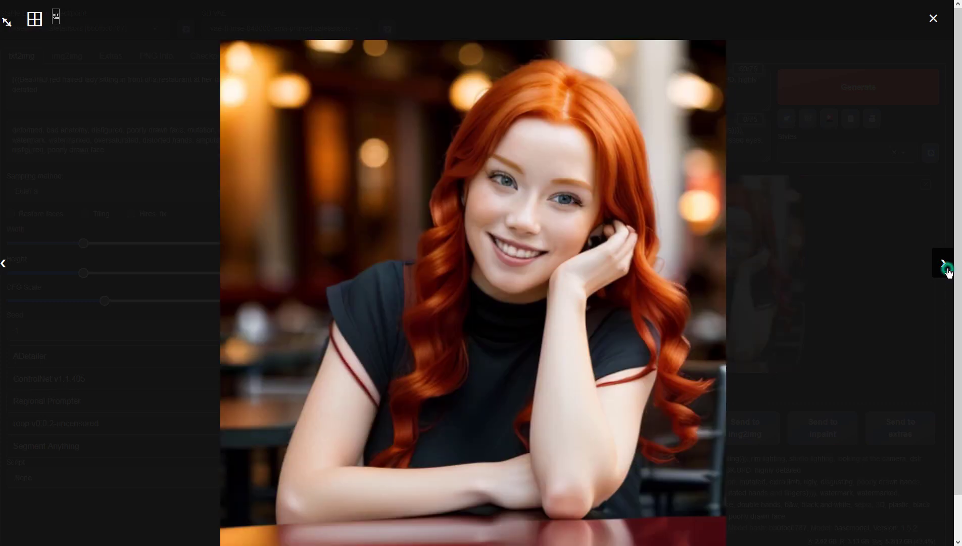
{"action": "left_click", "coordinate": [884, 347]}
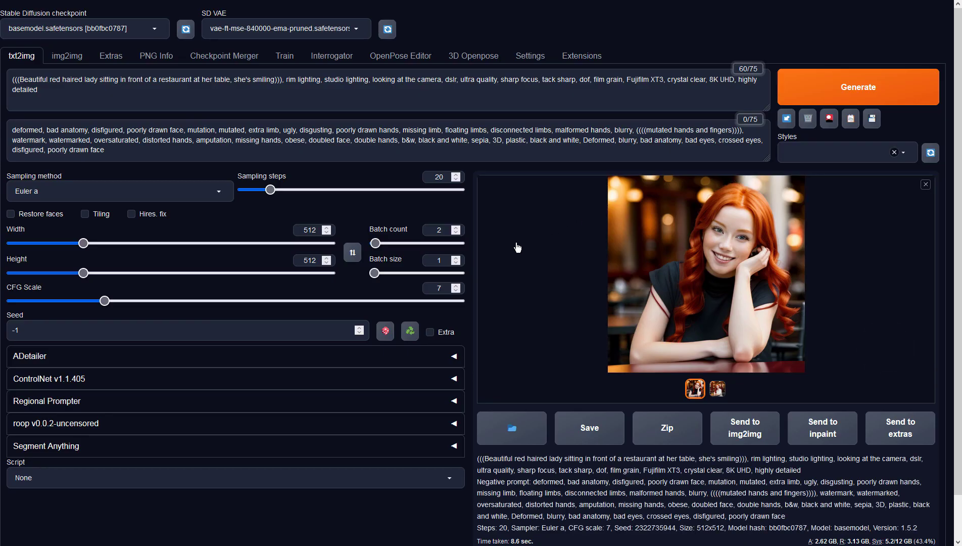
Step: Box-select the whole stick figure in the OpenPose Editor and begin scaling it up
{"action": "left_click", "coordinate": [398, 56]}
{"action": "left_click_drag", "start_coordinate": [577, 96], "coordinate": [774, 394]}
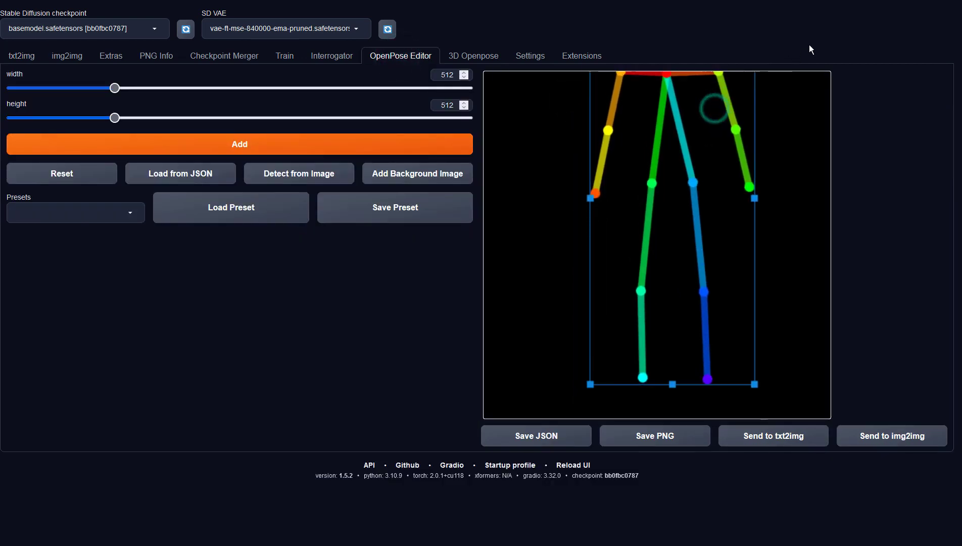
{"action": "left_click_drag", "start_coordinate": [714, 108], "coordinate": [797, 76]}
{"action": "mouse_move", "coordinate": [698, 140]}
{"action": "left_mouse_down"}
{"action": "mouse_move", "coordinate": [698, 149]}
{"action": "mouse_move", "coordinate": [695, 103]}
{"action": "left_mouse_up"}
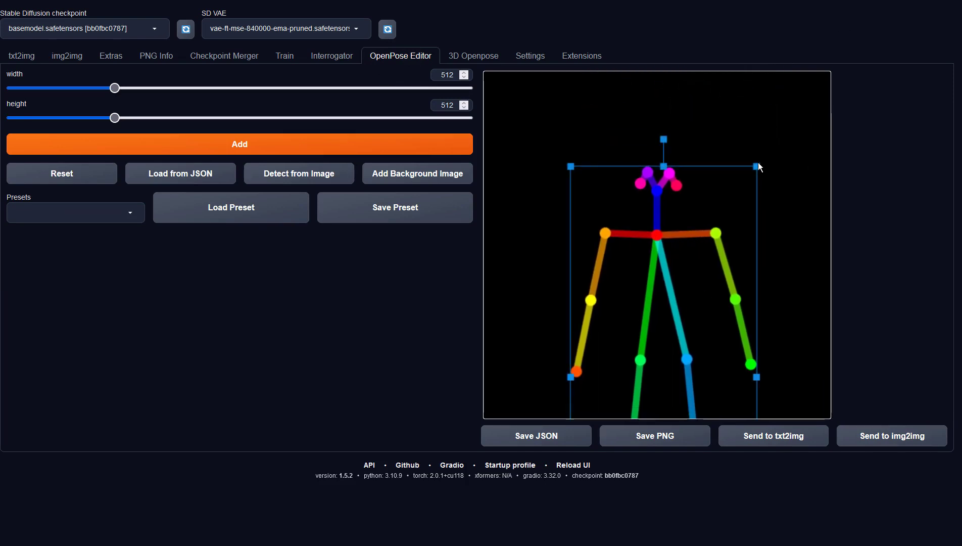
{"action": "left_click_drag", "start_coordinate": [757, 164], "coordinate": [782, 108]}
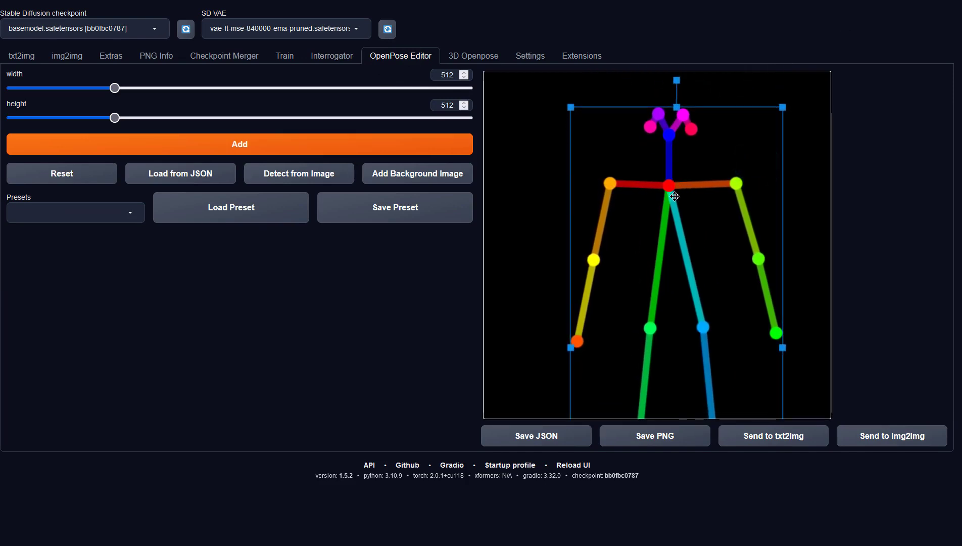
{"action": "left_click", "coordinate": [696, 185]}
Step: Enlarge and move the figure down-left until head and torso fill the canvas, legs cropped
{"action": "left_click_drag", "start_coordinate": [695, 202], "coordinate": [683, 272]}
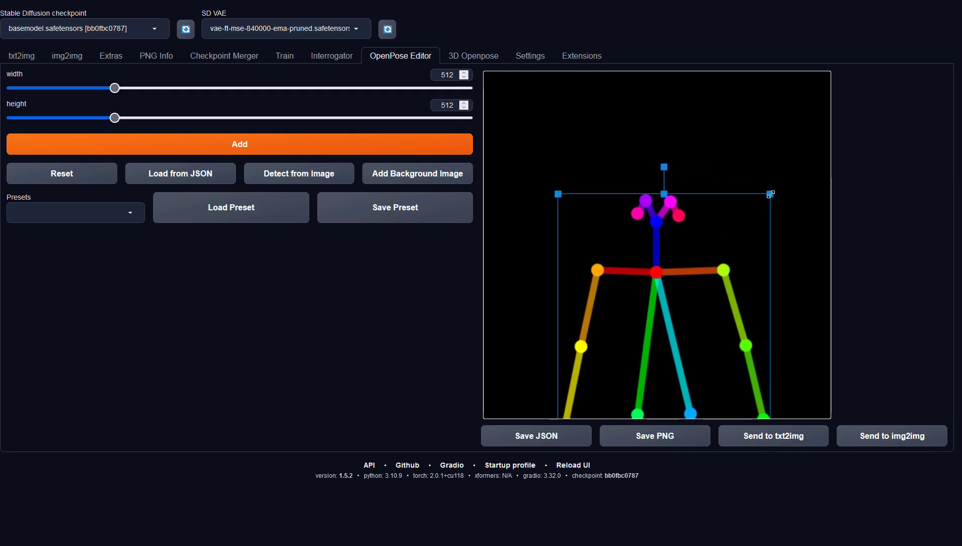
{"action": "left_click_drag", "start_coordinate": [770, 193], "coordinate": [811, 149]}
{"action": "left_click_drag", "start_coordinate": [727, 221], "coordinate": [716, 252]}
{"action": "left_click_drag", "start_coordinate": [787, 165], "coordinate": [818, 138]}
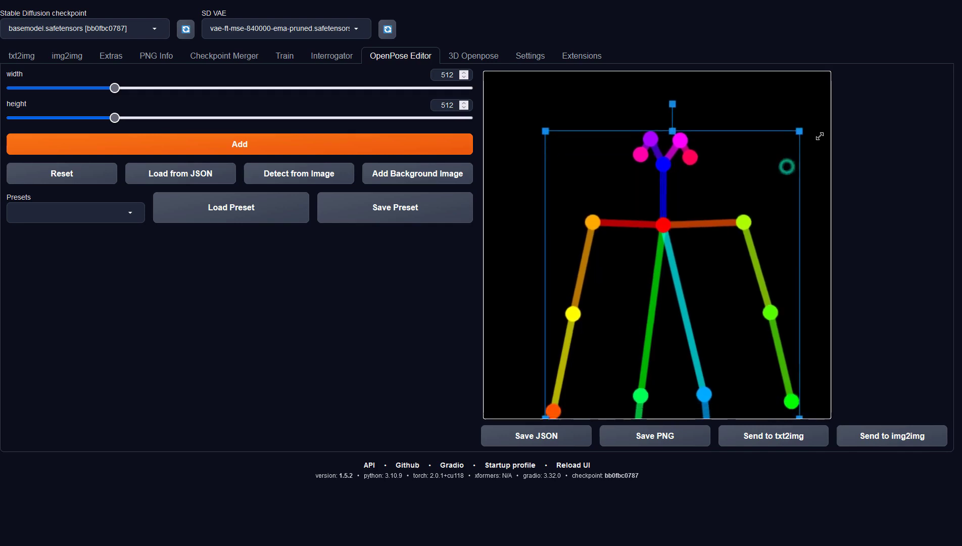
{"action": "left_click_drag", "start_coordinate": [727, 205], "coordinate": [711, 252]}
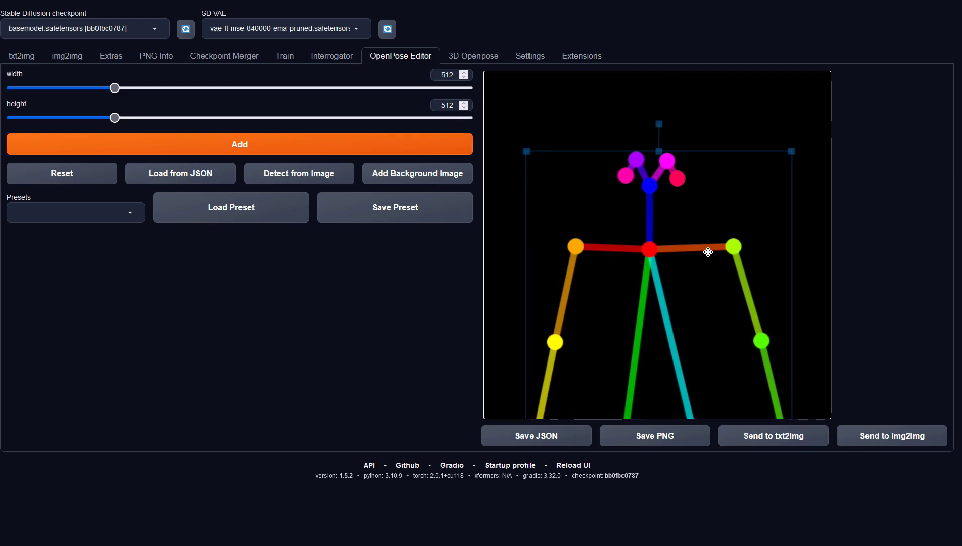
{"action": "left_click_drag", "start_coordinate": [709, 252], "coordinate": [709, 251]}
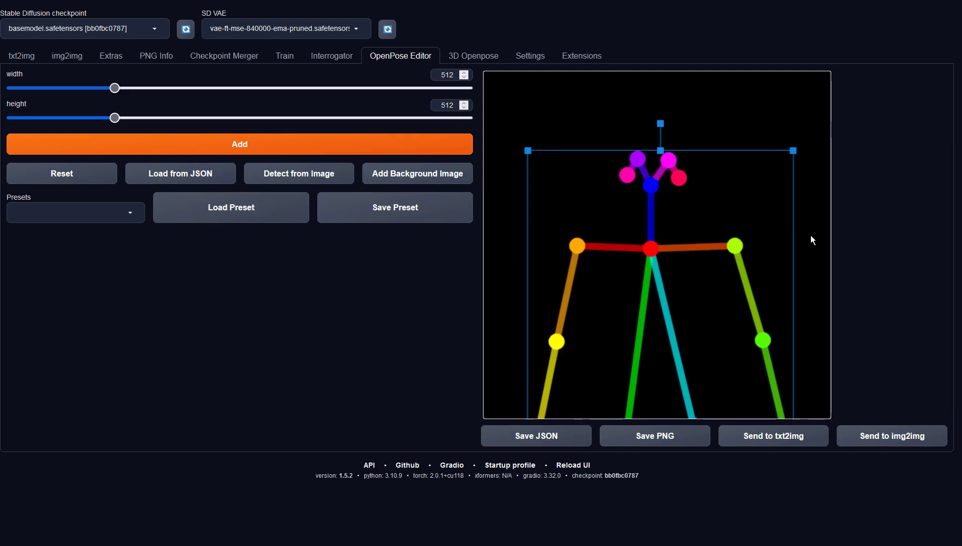
Step: Send the edited pose to txt2img ControlNet with control type OpenPose and preprocessor none
{"action": "left_click", "coordinate": [789, 442]}
{"action": "scroll", "coordinate": [254, 411], "scroll_direction": "down", "scroll_amount": 3}
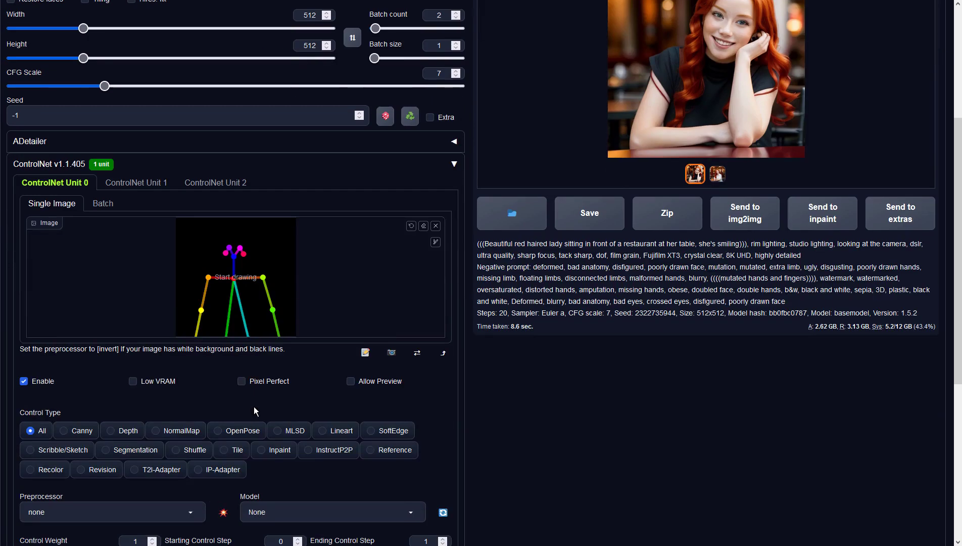
{"action": "scroll", "coordinate": [254, 407], "scroll_direction": "down", "scroll_amount": 1}
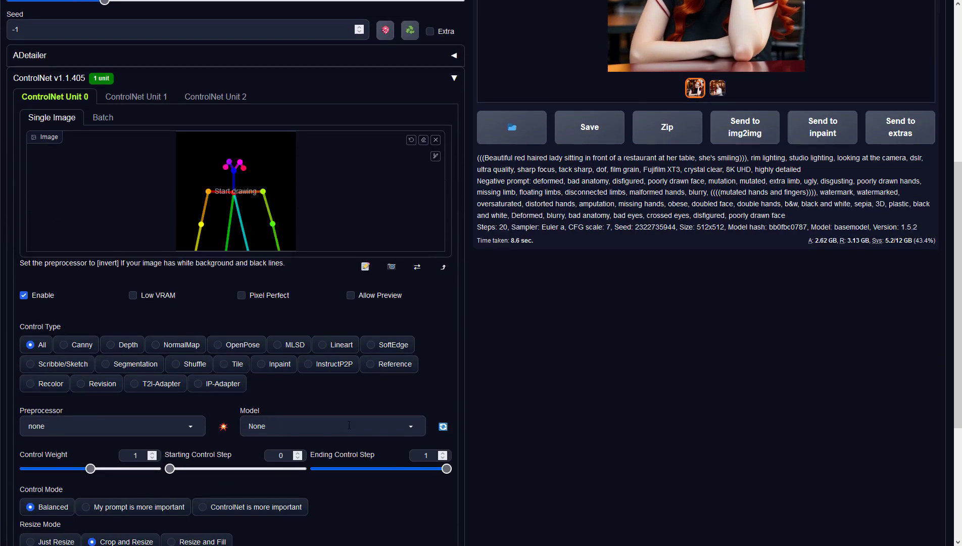
{"action": "left_click", "coordinate": [381, 424]}
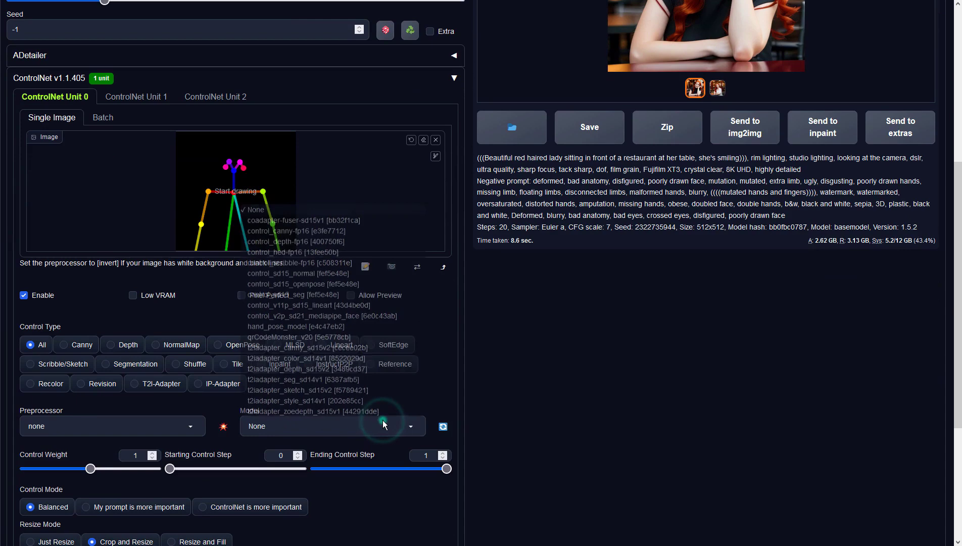
{"action": "left_click", "coordinate": [224, 344]}
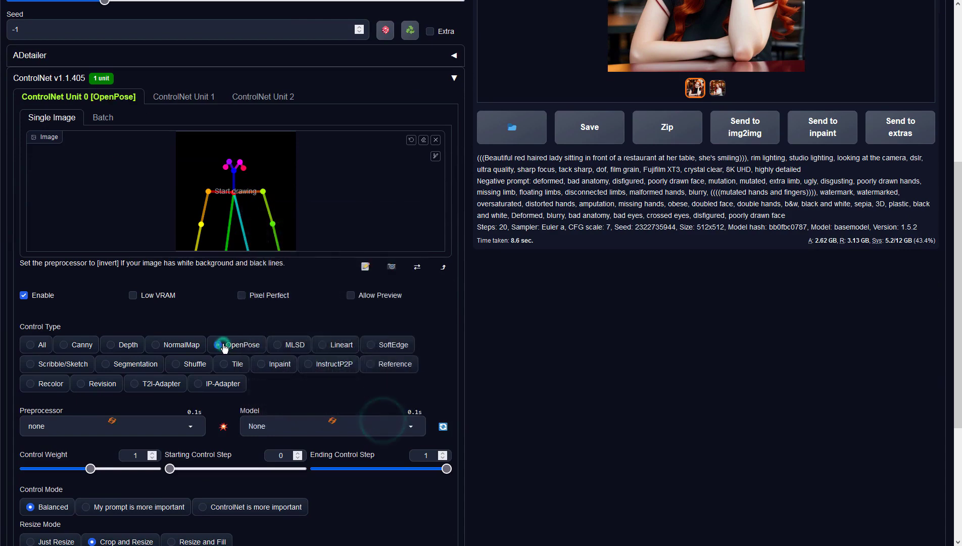
{"action": "left_click", "coordinate": [192, 425]}
{"action": "left_click", "coordinate": [48, 350]}
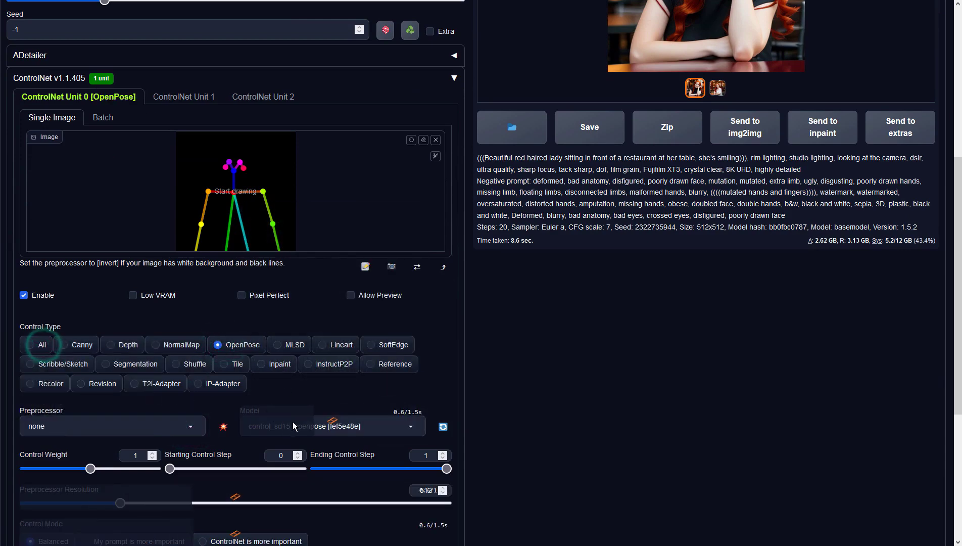
{"action": "scroll", "coordinate": [454, 369], "scroll_direction": "up", "scroll_amount": 1}
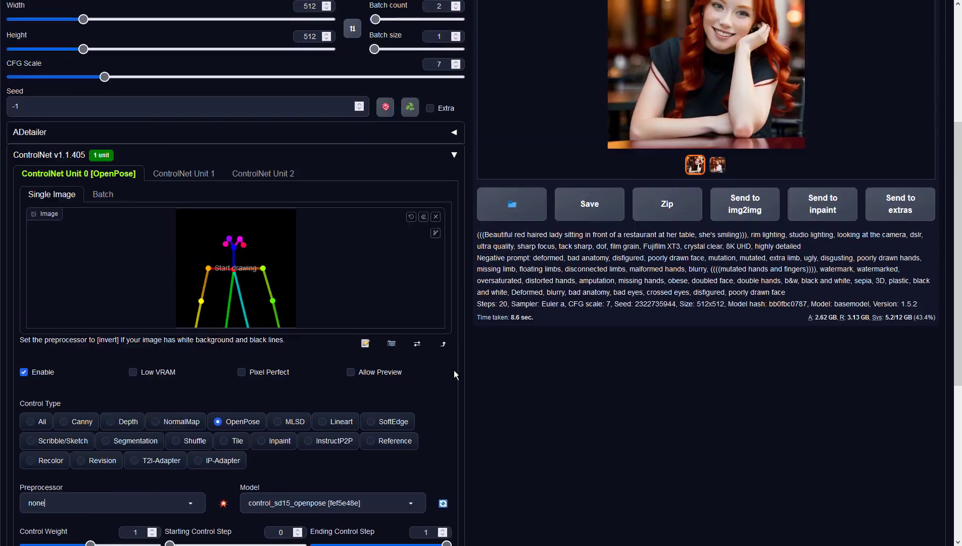
{"action": "scroll", "coordinate": [454, 369], "scroll_direction": "up", "scroll_amount": 3}
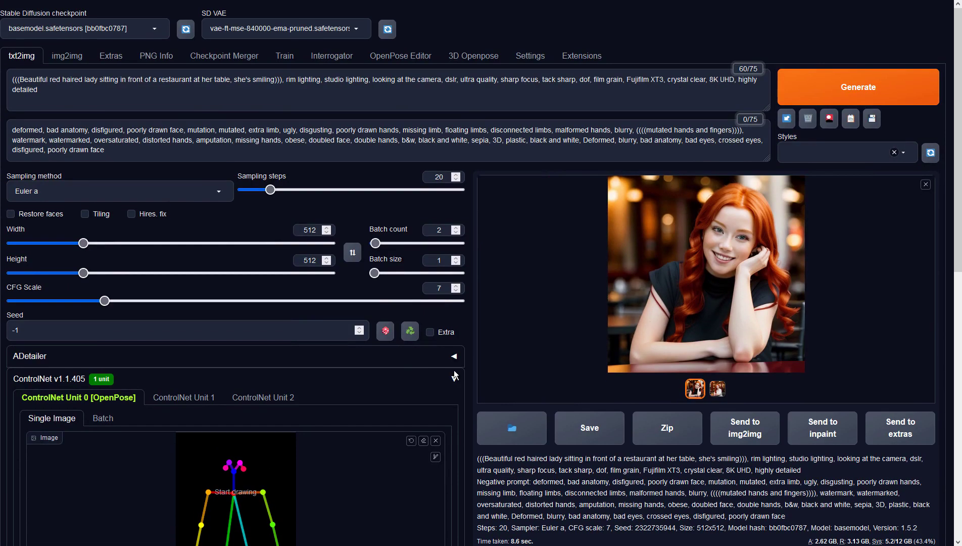
Step: Generate the pose-guided portraits, browse both fullscreen and close the preview
{"action": "left_click", "coordinate": [843, 75]}
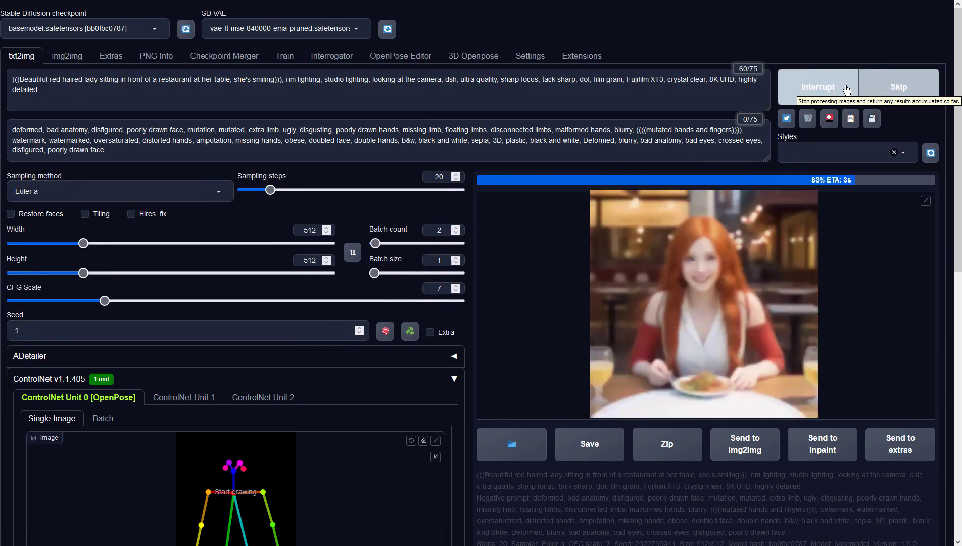
{"action": "left_click", "coordinate": [707, 349]}
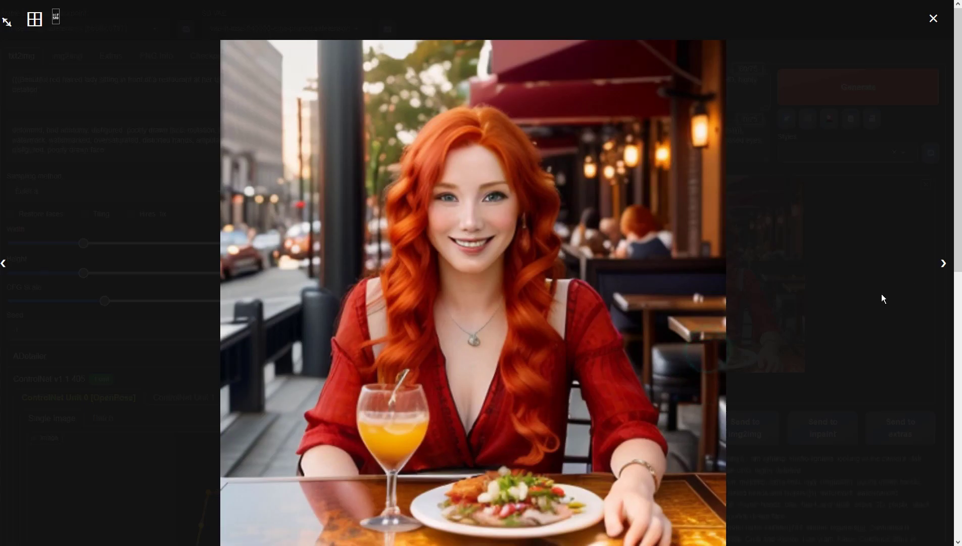
{"action": "left_click", "coordinate": [941, 262]}
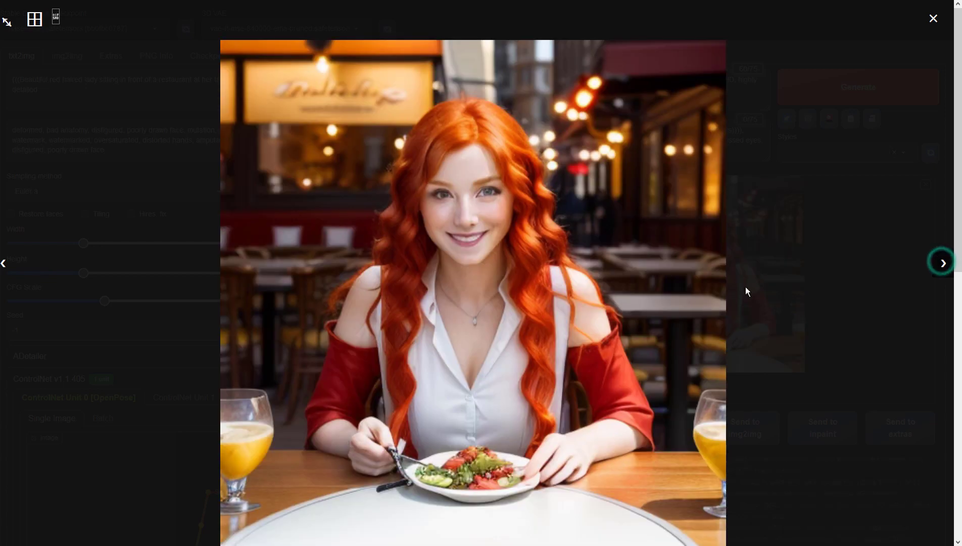
{"action": "left_click", "coordinate": [933, 18]}
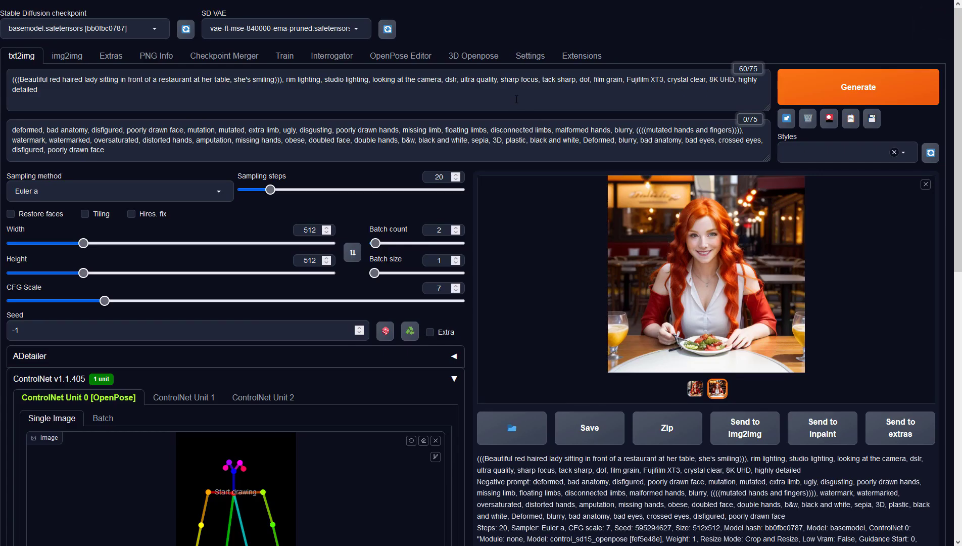
Step: In 3D Openpose, orbit and zoom to a close side view of the tilted-head skeleton
{"action": "left_click", "coordinate": [406, 57]}
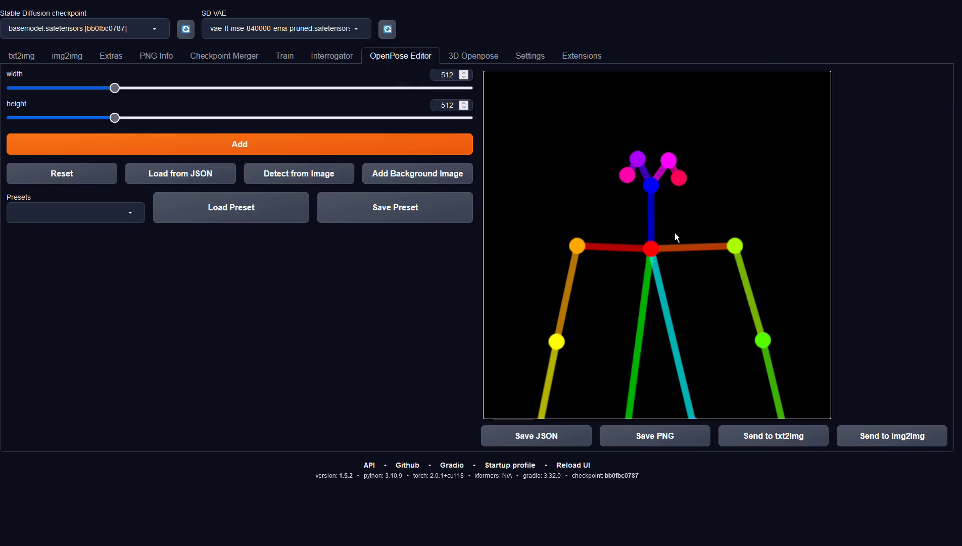
{"action": "left_click", "coordinate": [455, 56]}
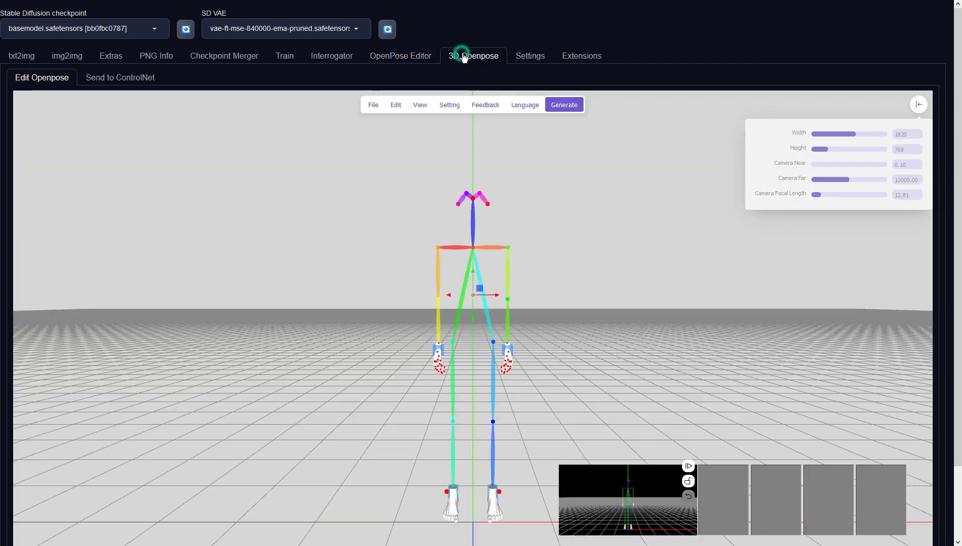
{"action": "left_click_drag", "start_coordinate": [592, 201], "coordinate": [592, 273]}
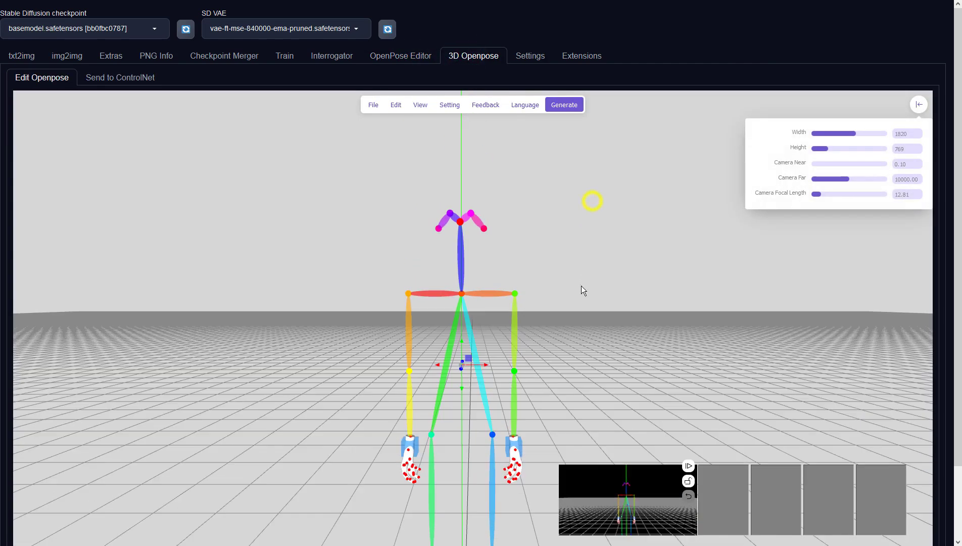
{"action": "mouse_move", "coordinate": [613, 338]}
{"action": "left_mouse_down"}
{"action": "mouse_move", "coordinate": [551, 350]}
{"action": "mouse_move", "coordinate": [611, 316]}
{"action": "left_mouse_up"}
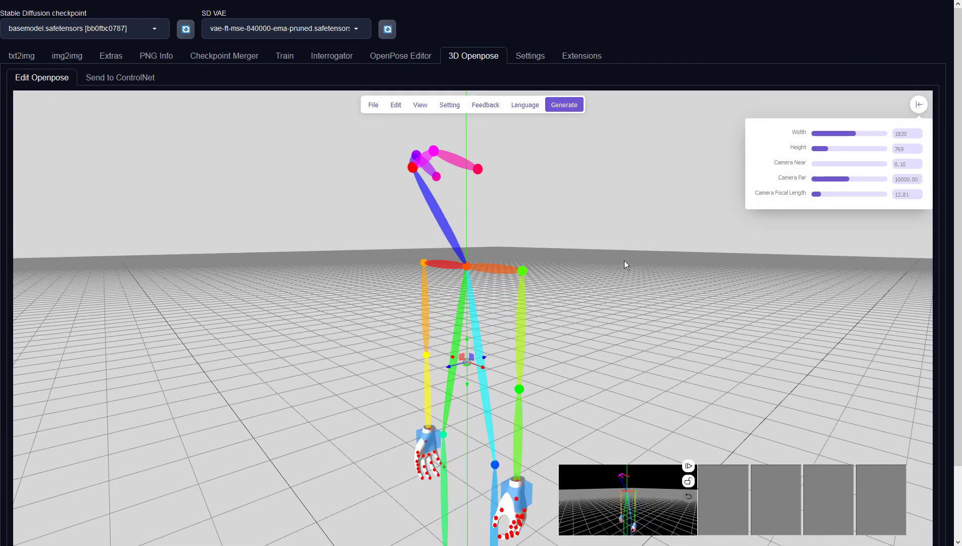
{"action": "mouse_move", "coordinate": [624, 260]}
{"action": "left_mouse_down"}
{"action": "mouse_move", "coordinate": [618, 303]}
{"action": "mouse_move", "coordinate": [619, 295]}
{"action": "left_mouse_up"}
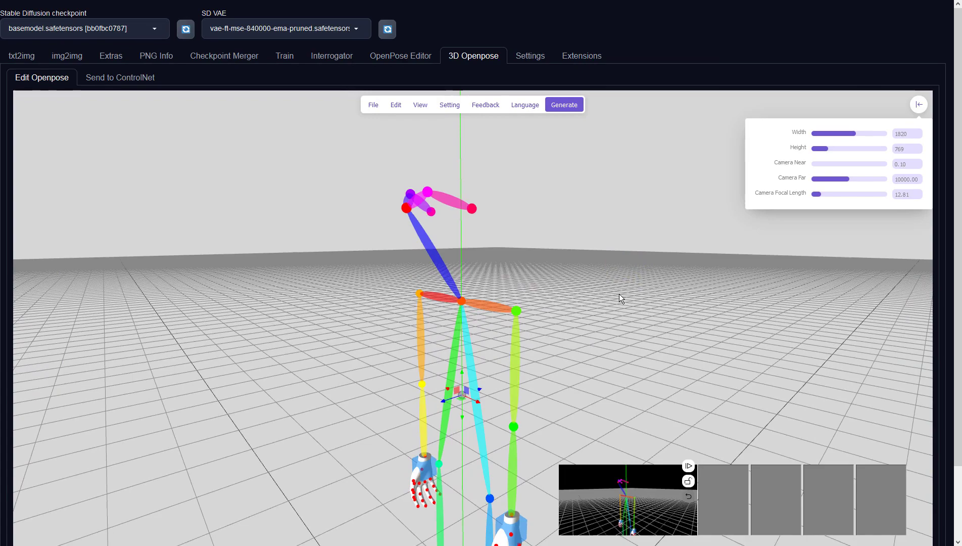
{"action": "scroll", "coordinate": [620, 294], "scroll_direction": "up", "scroll_amount": 2}
{"action": "scroll", "coordinate": [620, 293], "scroll_direction": "up", "scroll_amount": 3}
{"action": "left_click_drag", "start_coordinate": [634, 234], "coordinate": [633, 351]}
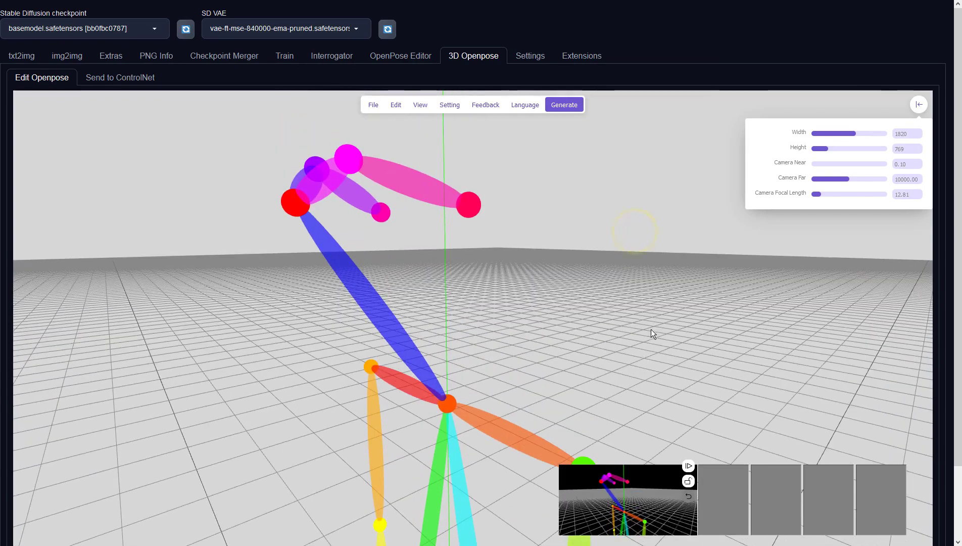
{"action": "left_click_drag", "start_coordinate": [634, 293], "coordinate": [652, 294]}
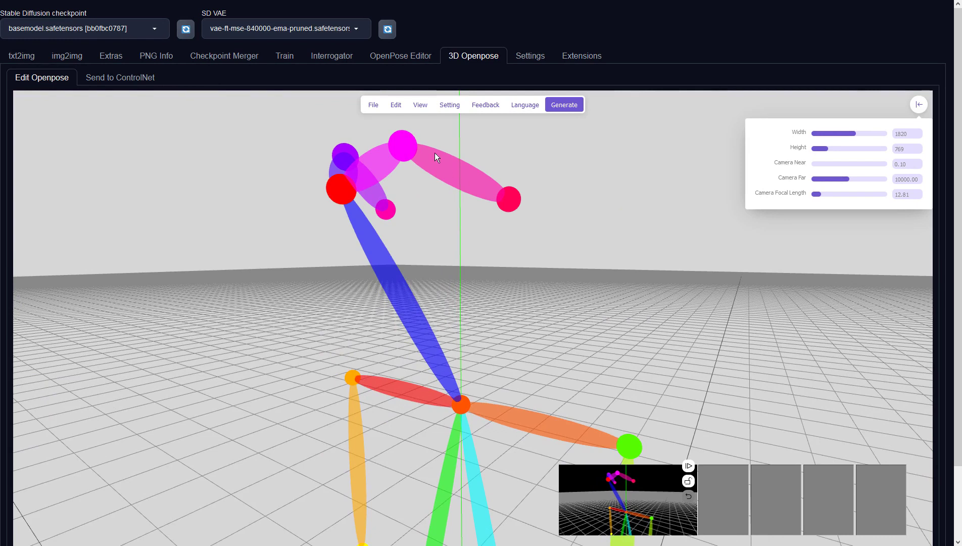
Step: Render the 3D pose into ControlNet images and send it to txt2img
{"action": "left_click", "coordinate": [375, 107]}
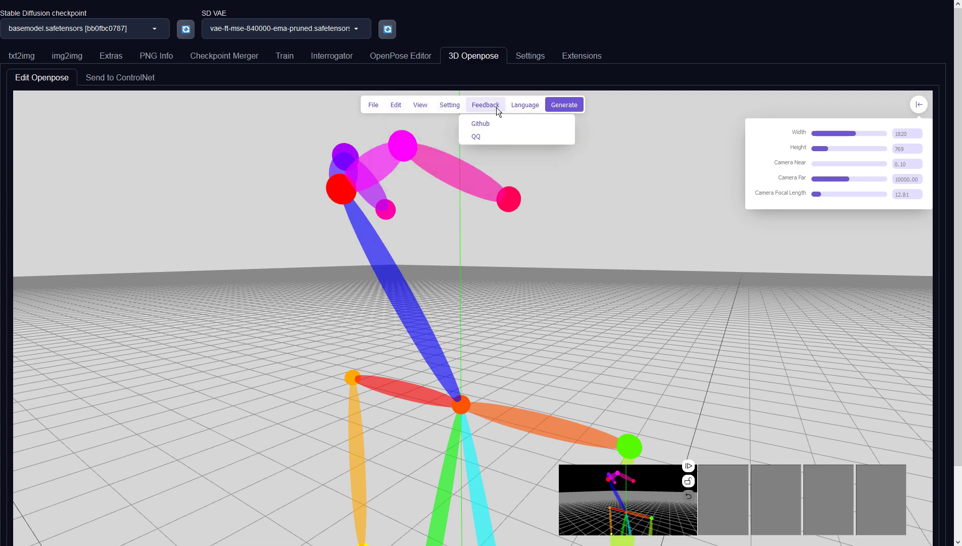
{"action": "left_click", "coordinate": [557, 105]}
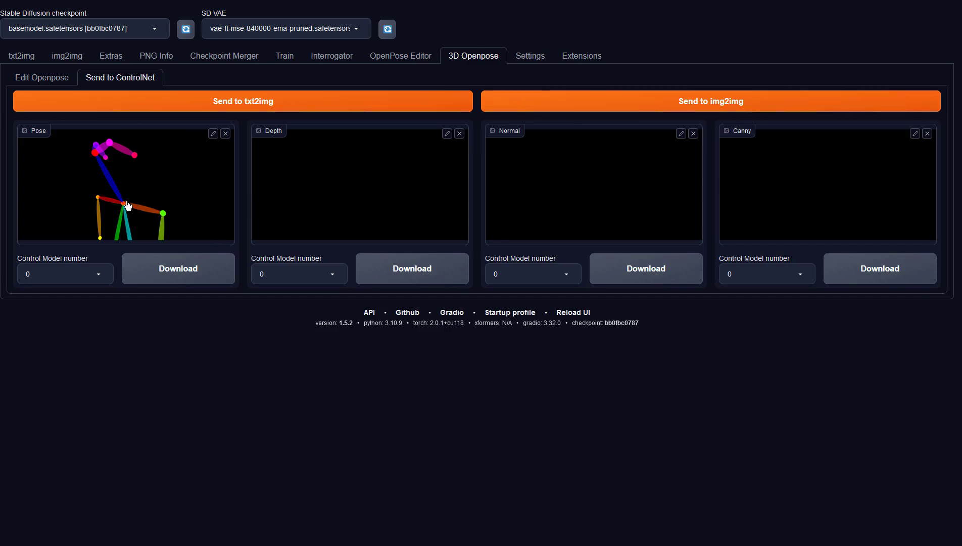
{"action": "left_click", "coordinate": [320, 110]}
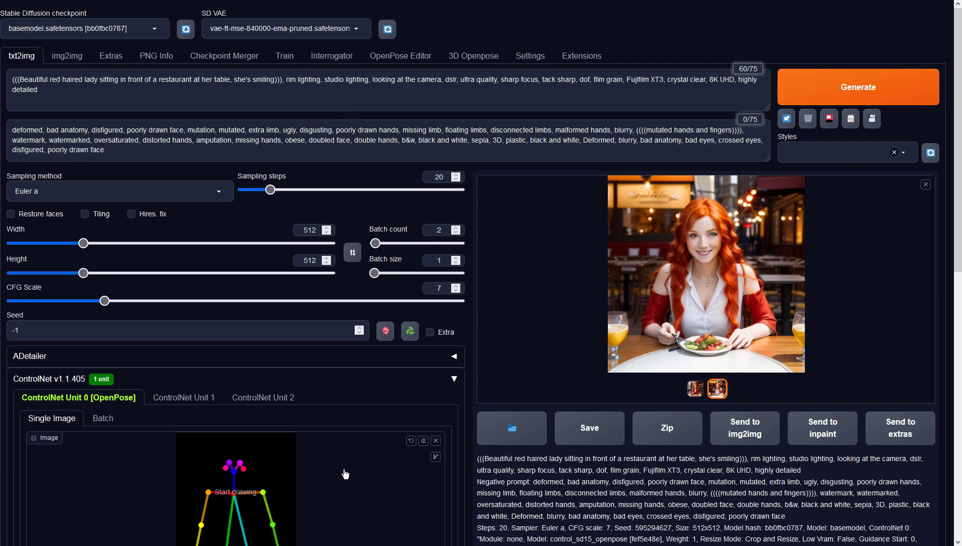
Step: Remove the old standing pose from ControlNet Unit 0 and resend the new 3D pose
{"action": "left_click", "coordinate": [66, 59]}
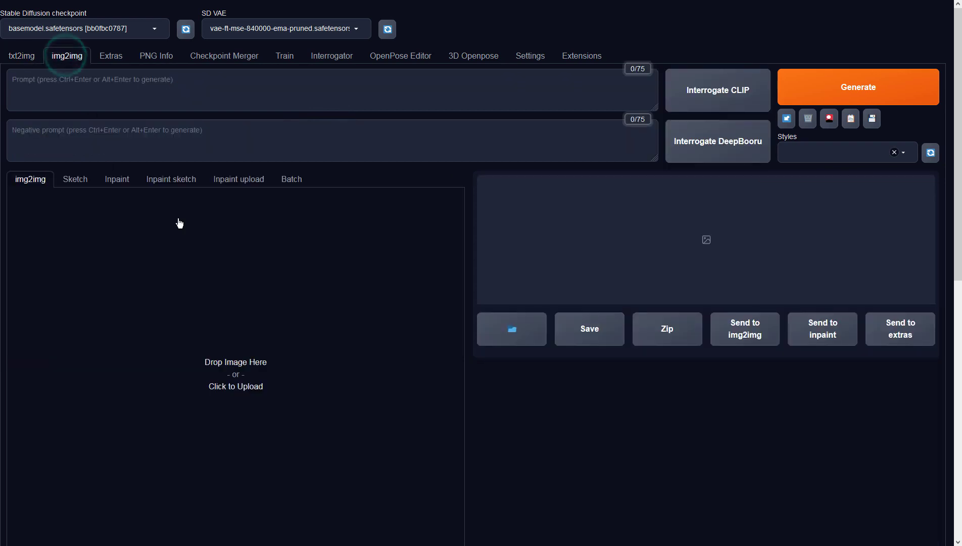
{"action": "scroll", "coordinate": [178, 223], "scroll_direction": "down", "scroll_amount": 6}
{"action": "scroll", "coordinate": [180, 229], "scroll_direction": "up", "scroll_amount": 4}
{"action": "scroll", "coordinate": [181, 229], "scroll_direction": "up", "scroll_amount": 2}
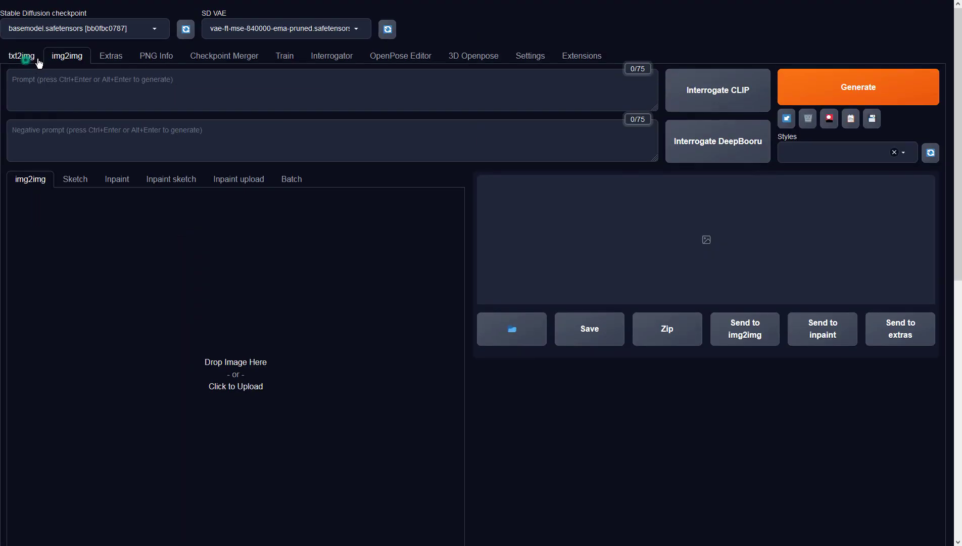
{"action": "left_click", "coordinate": [22, 56]}
{"action": "left_click", "coordinate": [462, 60]}
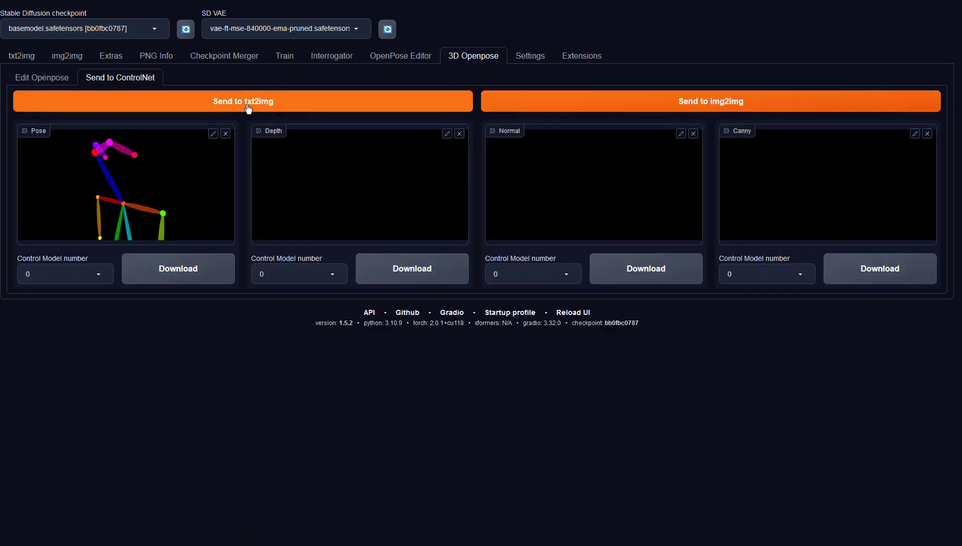
{"action": "left_click", "coordinate": [222, 102]}
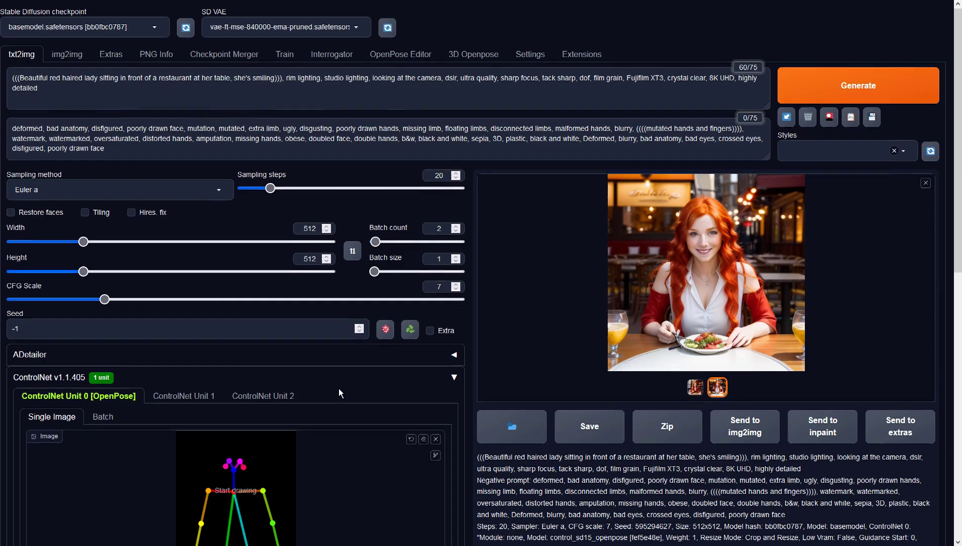
{"action": "scroll", "coordinate": [338, 388], "scroll_direction": "down", "scroll_amount": 2}
{"action": "left_click", "coordinate": [434, 269]}
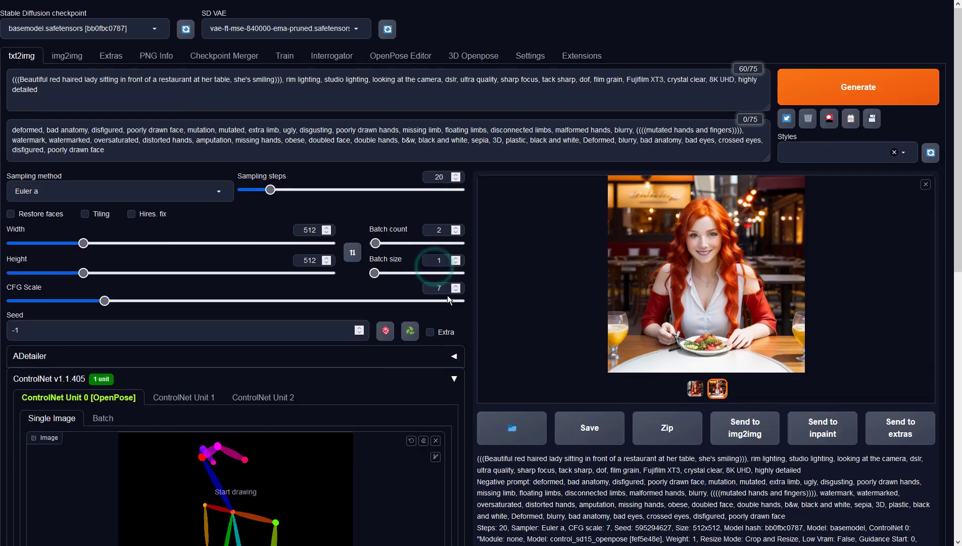
{"action": "scroll", "coordinate": [447, 296], "scroll_direction": "down", "scroll_amount": 3}
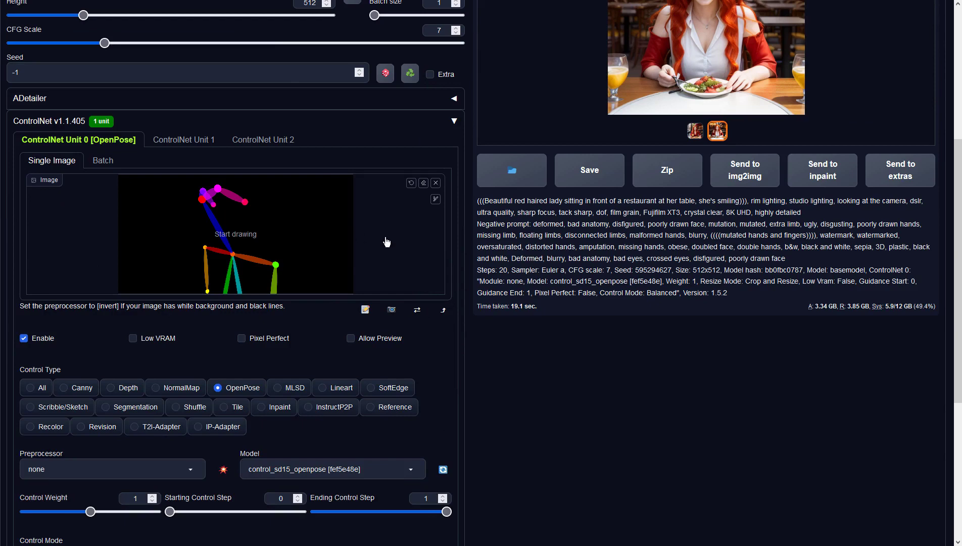
{"action": "scroll", "coordinate": [385, 242], "scroll_direction": "up", "scroll_amount": 3}
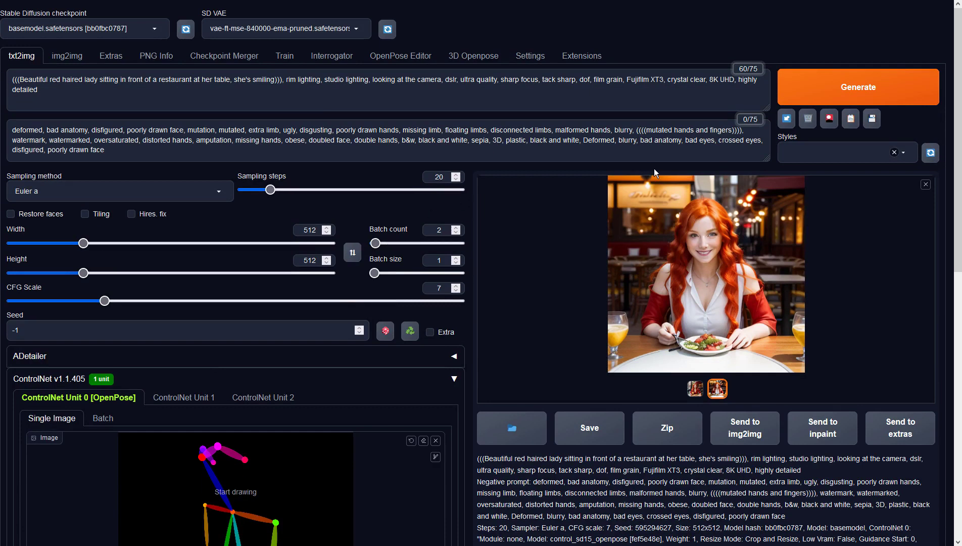
Step: Generate the chin-on-hand profile portraits, view both fullscreen and close the preview
{"action": "left_click", "coordinate": [809, 95]}
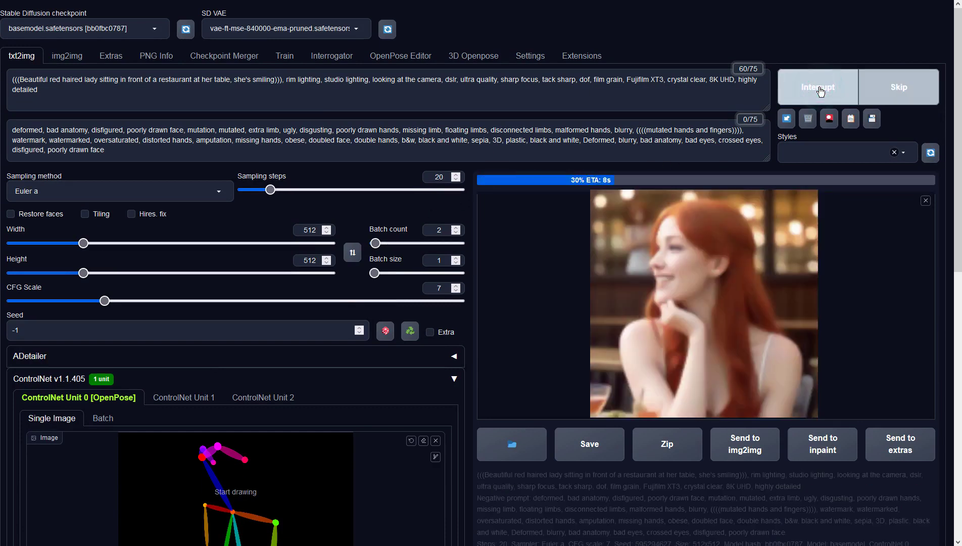
{"action": "left_click", "coordinate": [741, 223]}
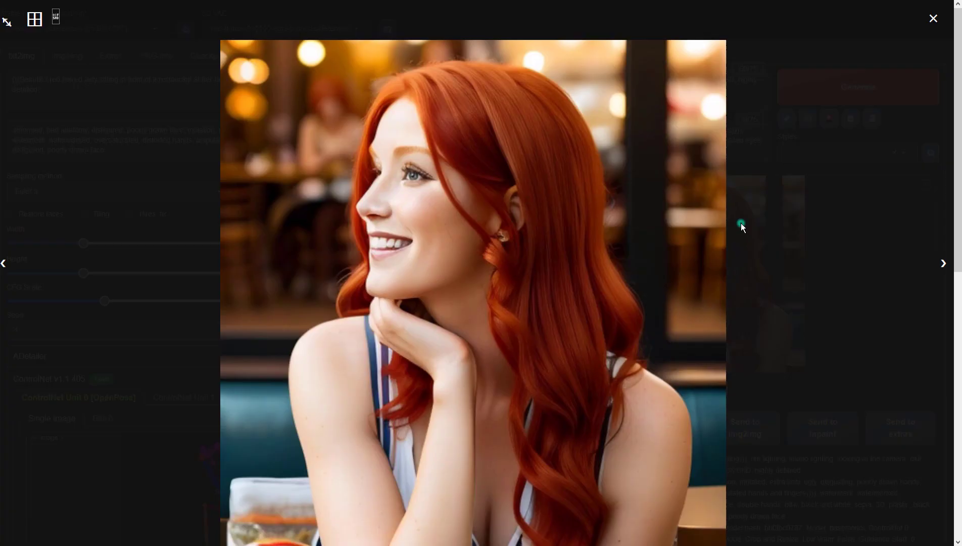
{"action": "left_click", "coordinate": [944, 264]}
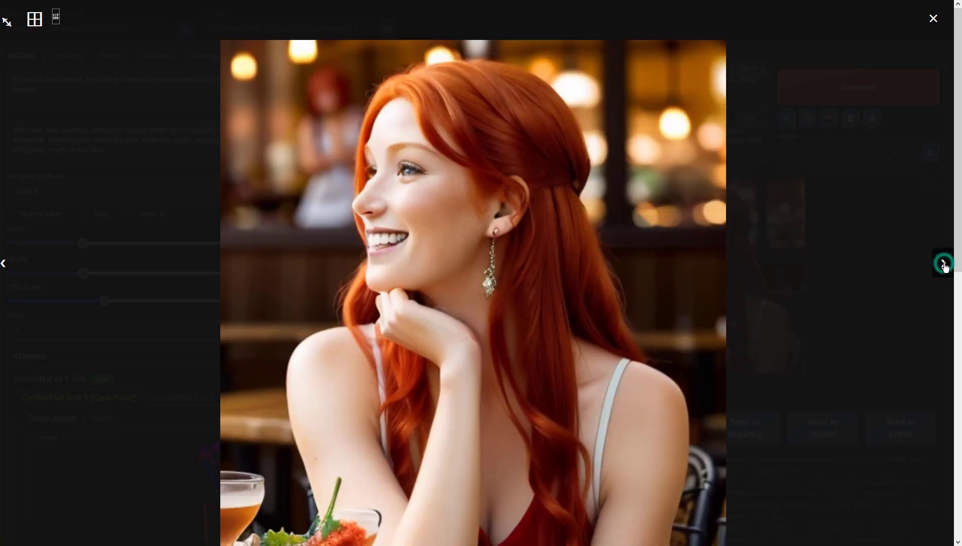
{"action": "left_click", "coordinate": [921, 327]}
{"action": "scroll", "coordinate": [491, 343], "scroll_direction": "down", "scroll_amount": 2}
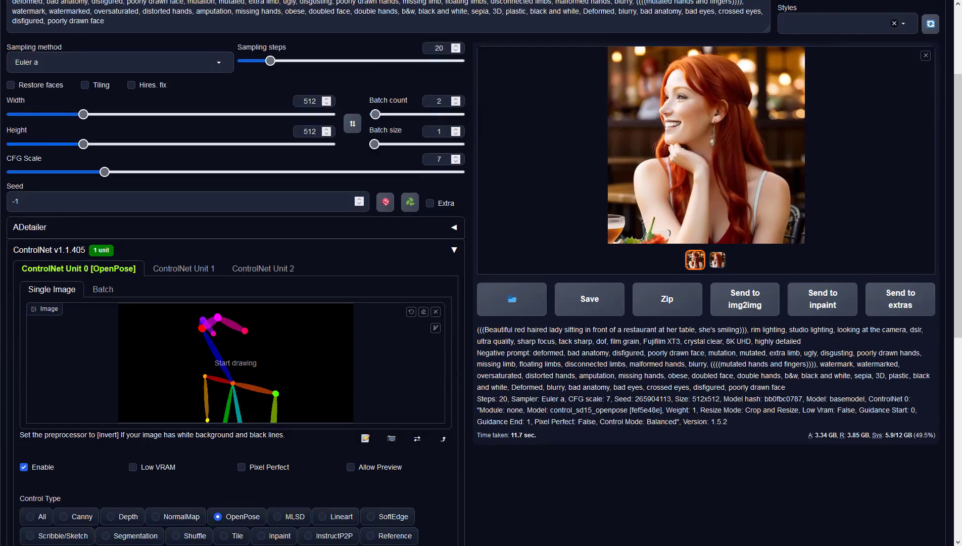
{"action": "scroll", "coordinate": [279, 211], "scroll_direction": "up", "scroll_amount": 2}
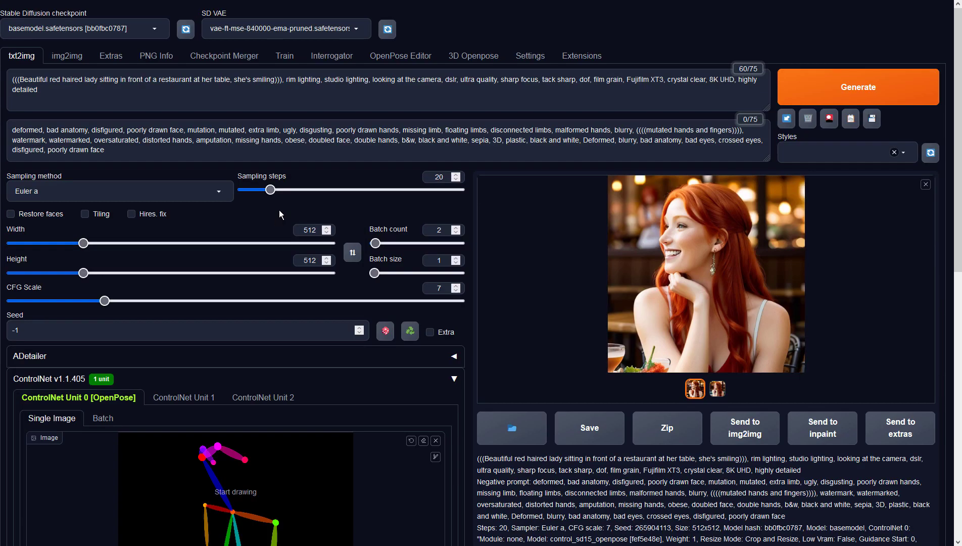
{"action": "left_click", "coordinate": [474, 56]}
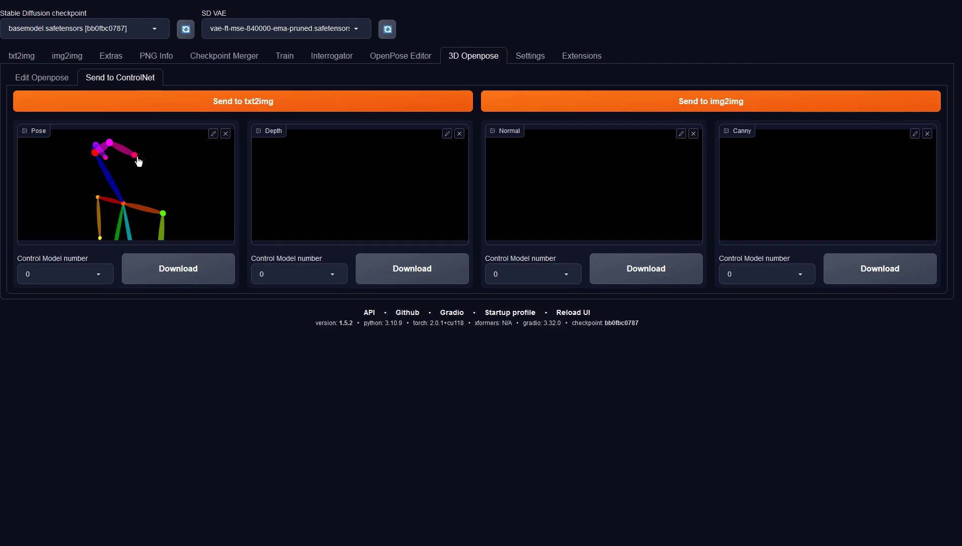
{"action": "left_click", "coordinate": [50, 79]}
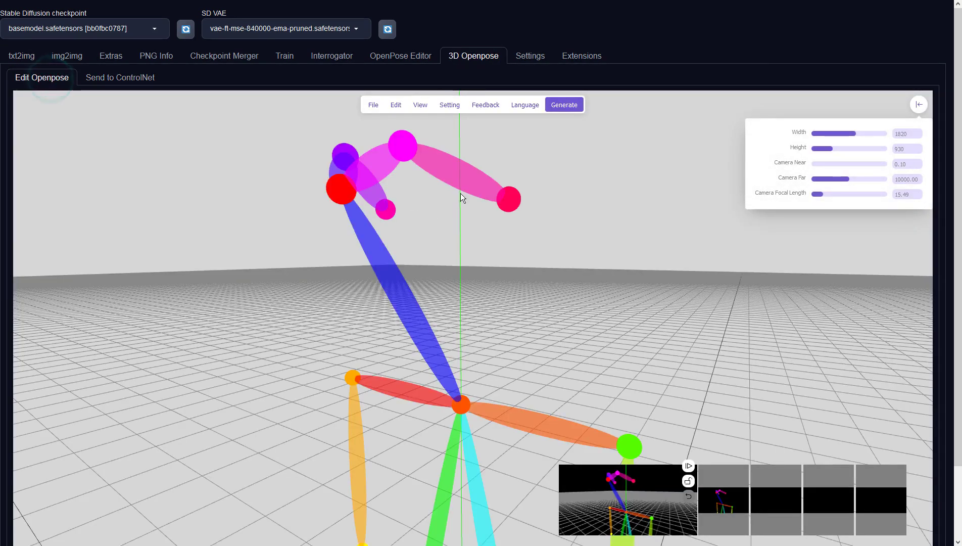
{"action": "left_click", "coordinate": [23, 56]}
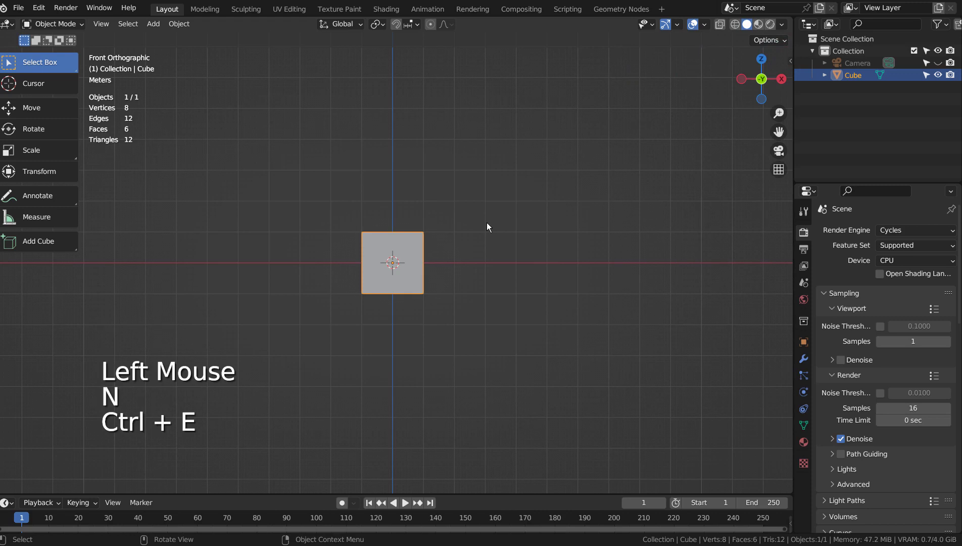
Step: Subdivide the cube (Ctrl+3), then extrude its bottom face and shrink it into a neck
{"action": "key", "text": "ctrl+3"}
{"action": "key", "text": "Tab"}
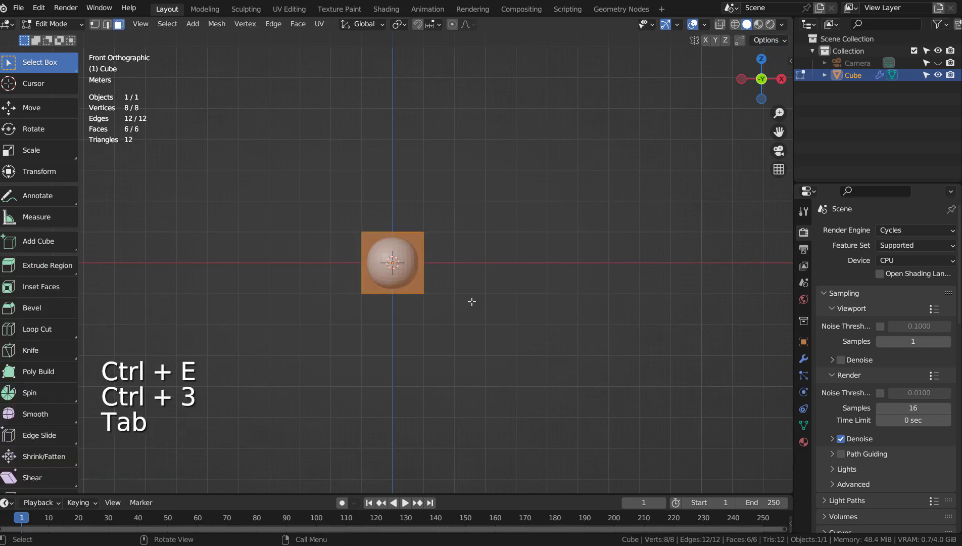
{"action": "middle_click", "coordinate": [466, 301]}
{"action": "left_click", "coordinate": [404, 294]}
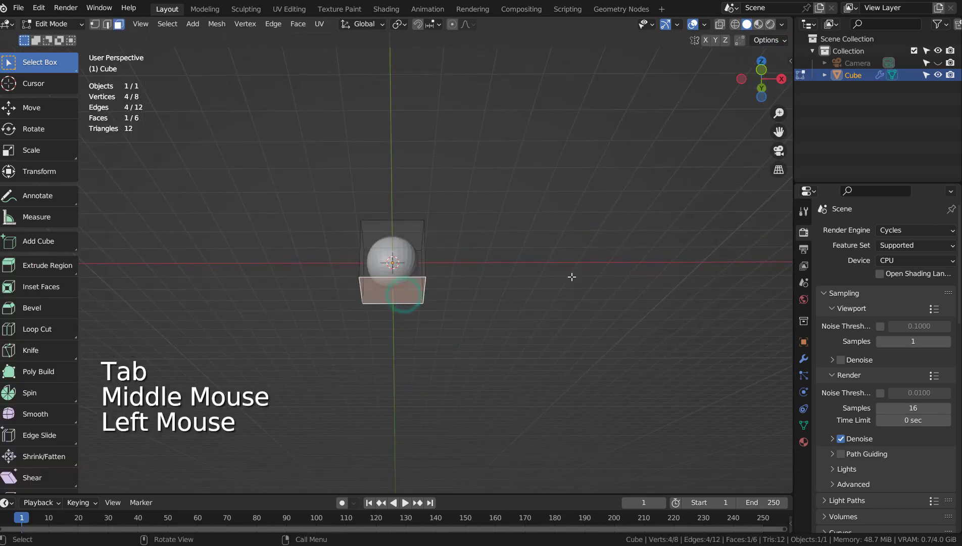
{"action": "key", "text": "e"}
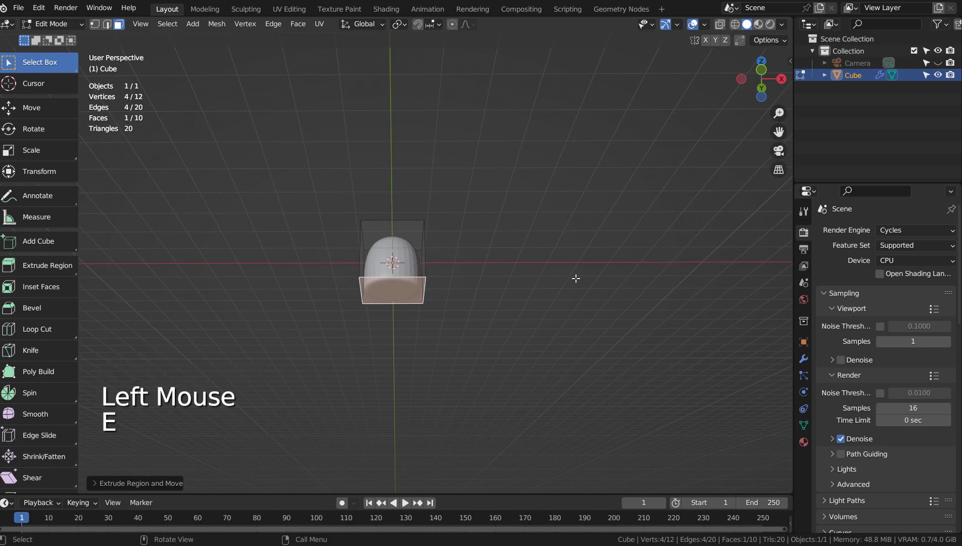
{"action": "key", "text": "s"}
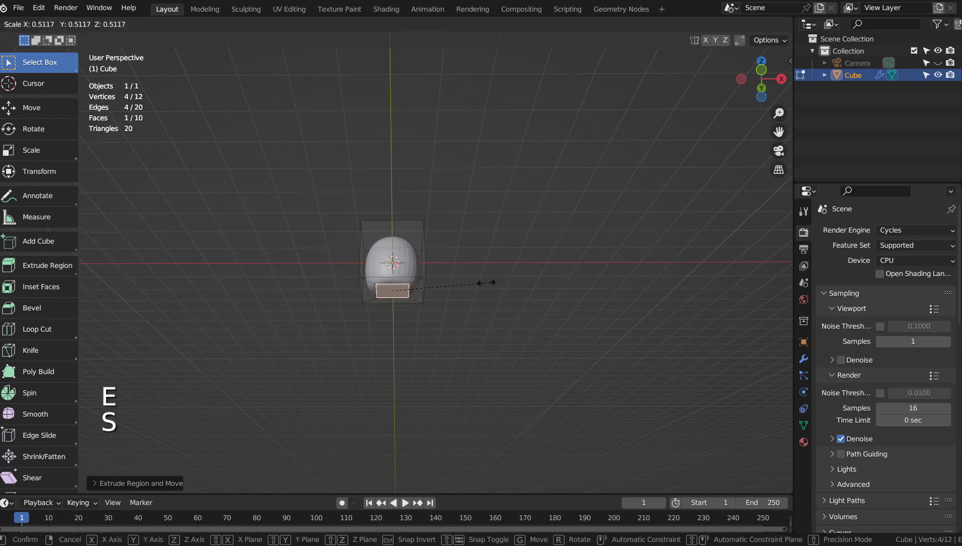
{"action": "left_click", "coordinate": [485, 282]}
Step: Extrude below the neck, widen into a large body and extrude it downward
{"action": "key", "text": "e"}
{"action": "left_click", "coordinate": [483, 306]}
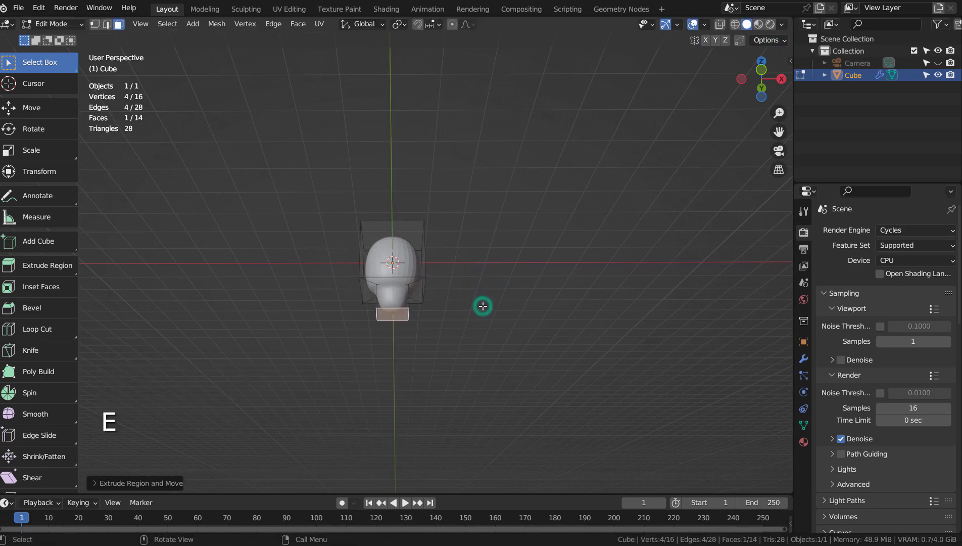
{"action": "key", "text": "e"}
{"action": "key", "text": "s"}
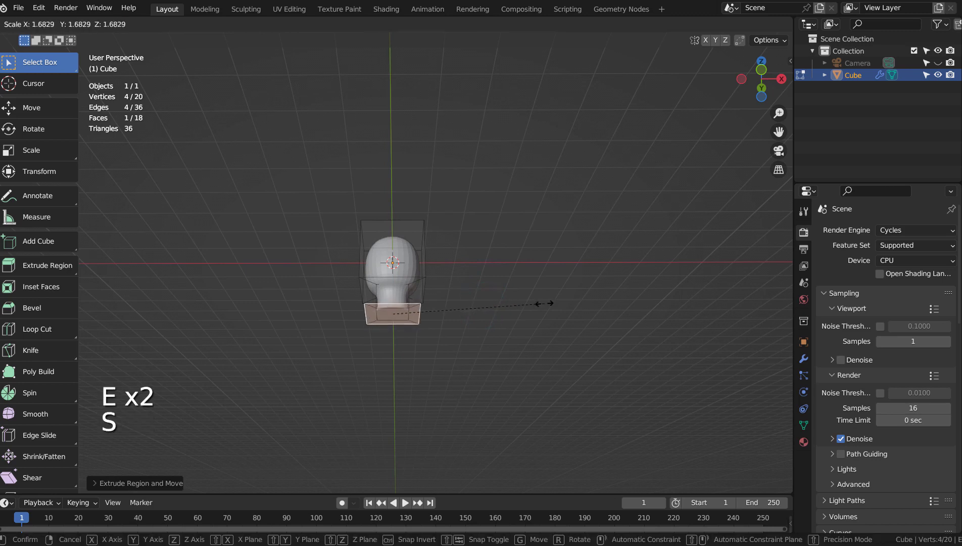
{"action": "left_click", "coordinate": [672, 291]}
{"action": "mouse_move", "coordinate": [675, 293]}
{"action": "left_mouse_down"}
{"action": "mouse_move", "coordinate": [591, 311]}
{"action": "mouse_move", "coordinate": [621, 309]}
{"action": "left_mouse_up"}
{"action": "key", "text": "e"}
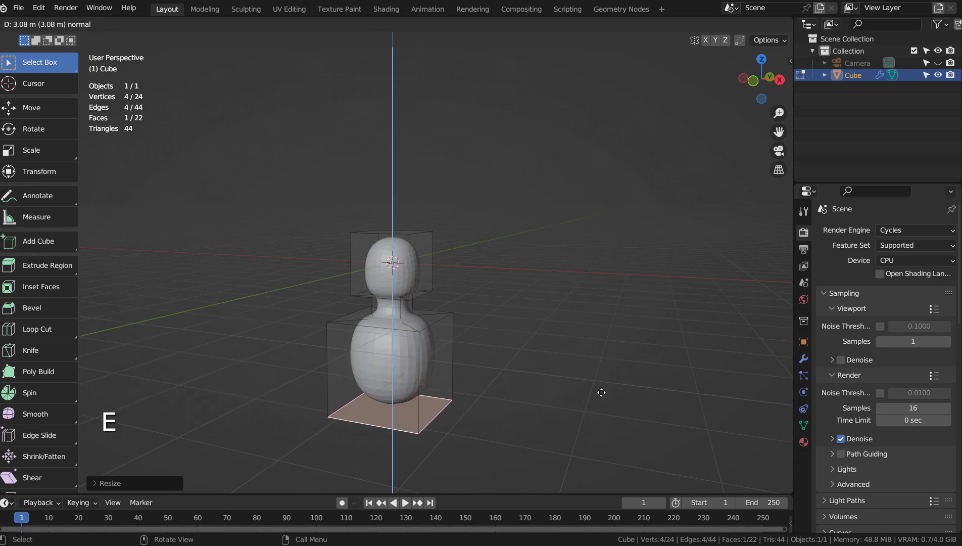
{"action": "left_click", "coordinate": [601, 392]}
{"action": "mouse_move", "coordinate": [602, 391]}
{"action": "left_mouse_down"}
{"action": "mouse_move", "coordinate": [594, 337]}
{"action": "mouse_move", "coordinate": [510, 342]}
{"action": "left_mouse_up"}
Step: Back in Object Mode, shade the figure smooth
{"action": "key", "text": "Tab"}
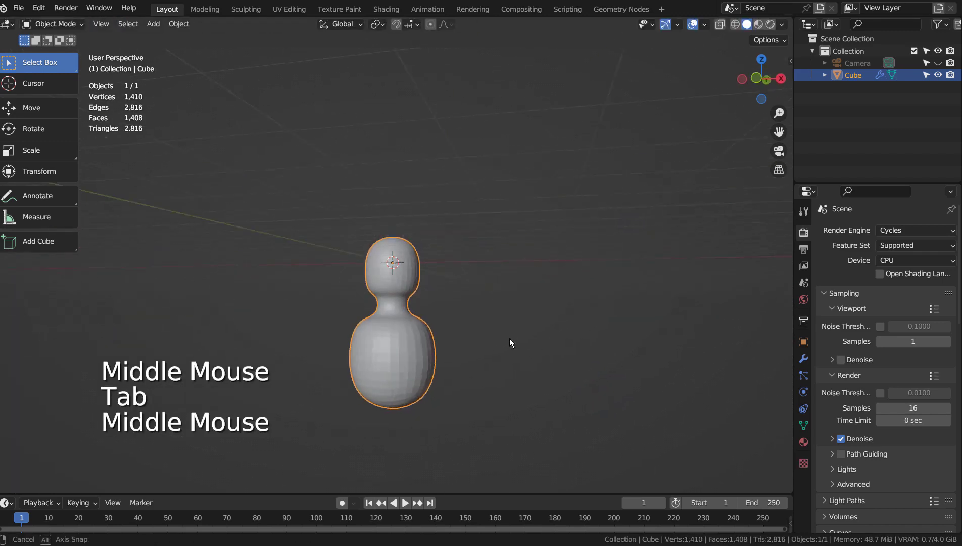
{"action": "right_click", "coordinate": [393, 263]}
{"action": "left_click", "coordinate": [396, 262]}
{"action": "scroll", "coordinate": [417, 307], "scroll_direction": "up", "scroll_amount": 2}
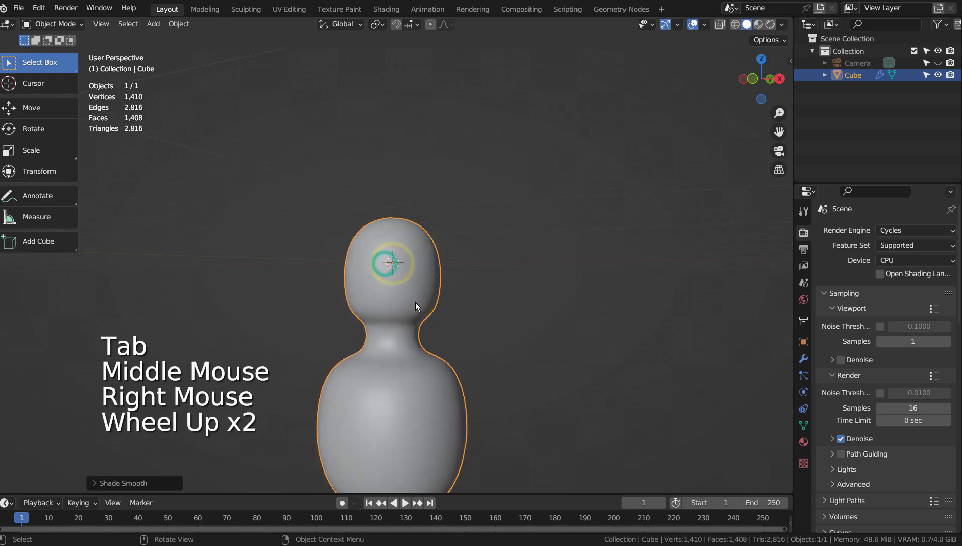
{"action": "scroll", "coordinate": [415, 307], "scroll_direction": "up", "scroll_amount": 3}
{"action": "left_click_drag", "start_coordinate": [488, 286], "coordinate": [507, 232]}
{"action": "scroll", "coordinate": [519, 237], "scroll_direction": "down", "scroll_amount": 2}
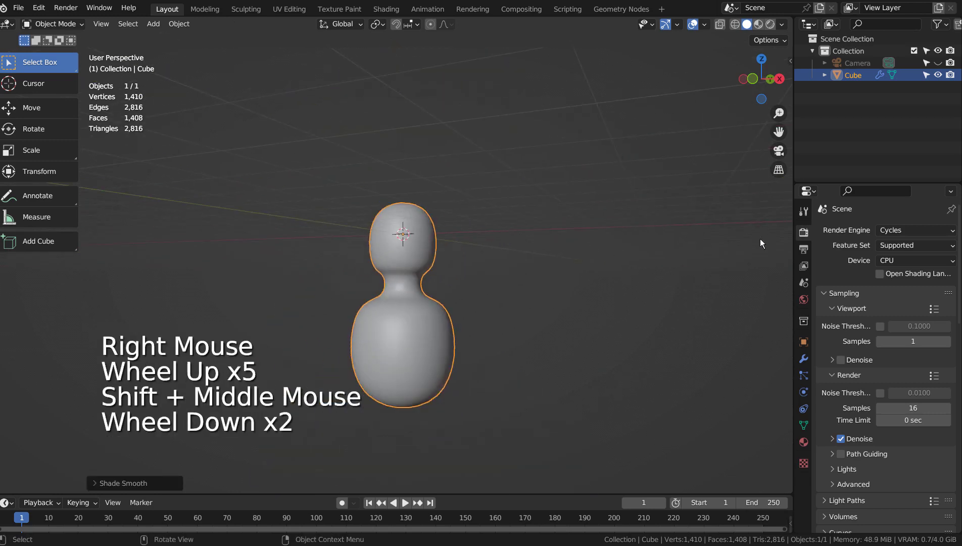
Step: Set render samples to 4 and turn off render denoising
{"action": "left_click", "coordinate": [891, 230]}
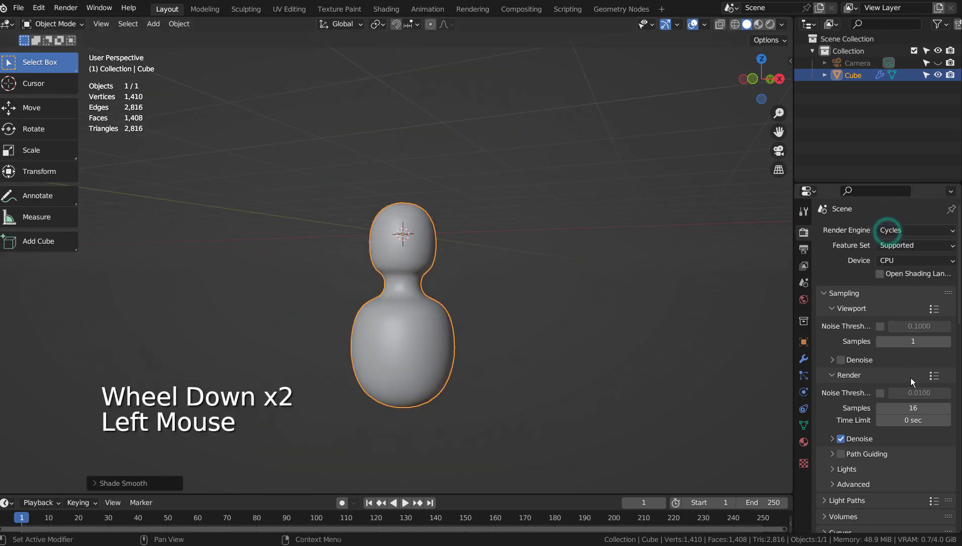
{"action": "left_click_drag", "start_coordinate": [909, 407], "coordinate": [894, 407]}
{"action": "left_click", "coordinate": [838, 440]}
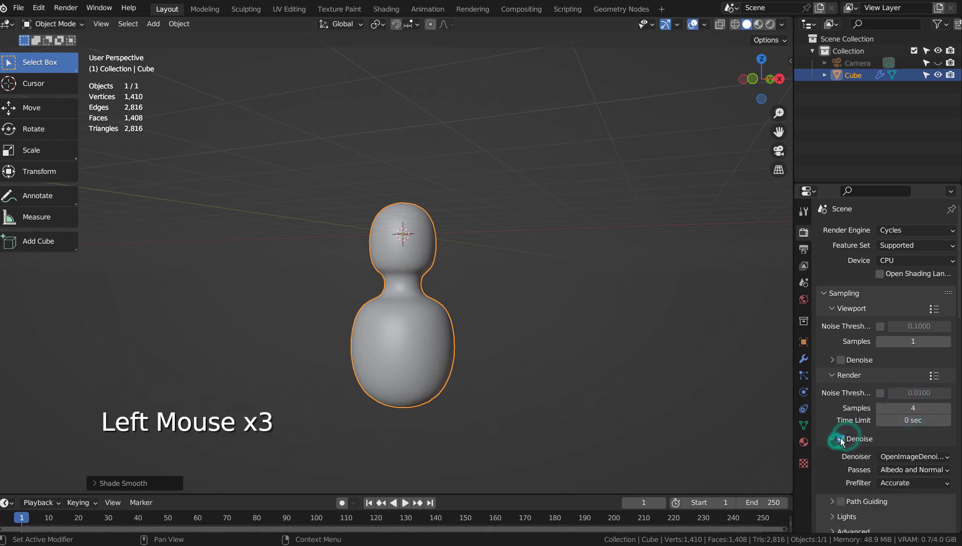
{"action": "left_click", "coordinate": [831, 438]}
Step: Set output resolution to 512 × 512 px and glance at the compositing workspace
{"action": "left_click", "coordinate": [804, 249]}
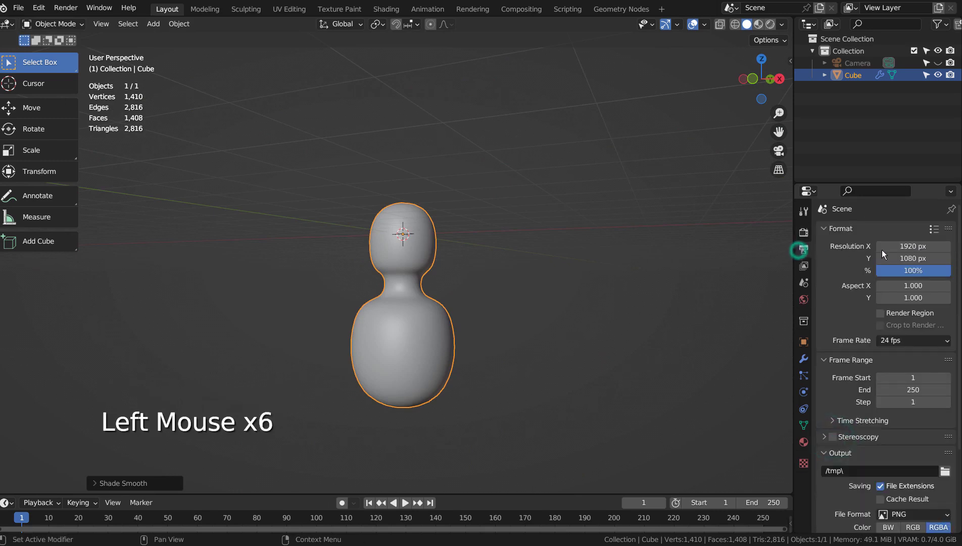
{"action": "left_click", "coordinate": [882, 250]}
{"action": "type", "text": "512"}
{"action": "key", "text": "Tab"}
{"action": "type", "text": "512"}
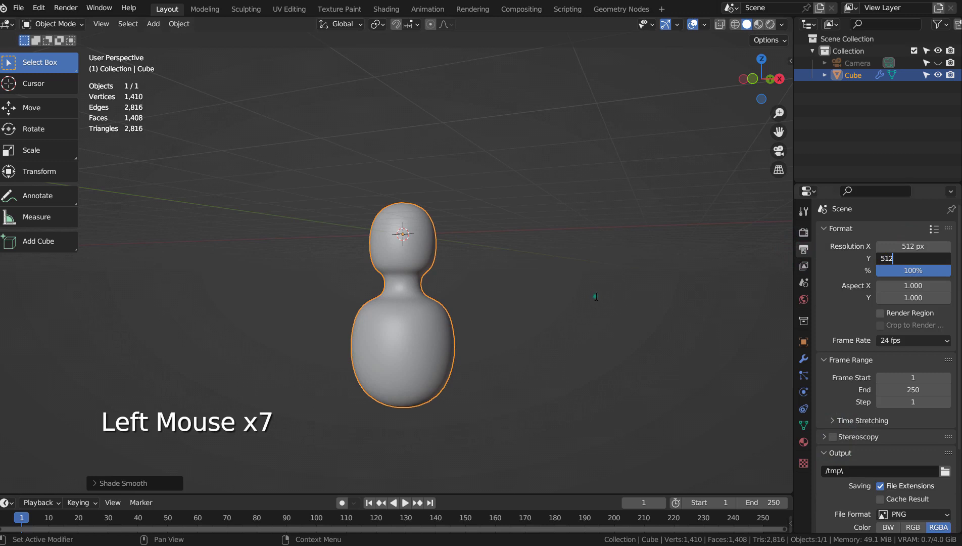
{"action": "left_click", "coordinate": [595, 295]}
{"action": "left_click", "coordinate": [521, 9]}
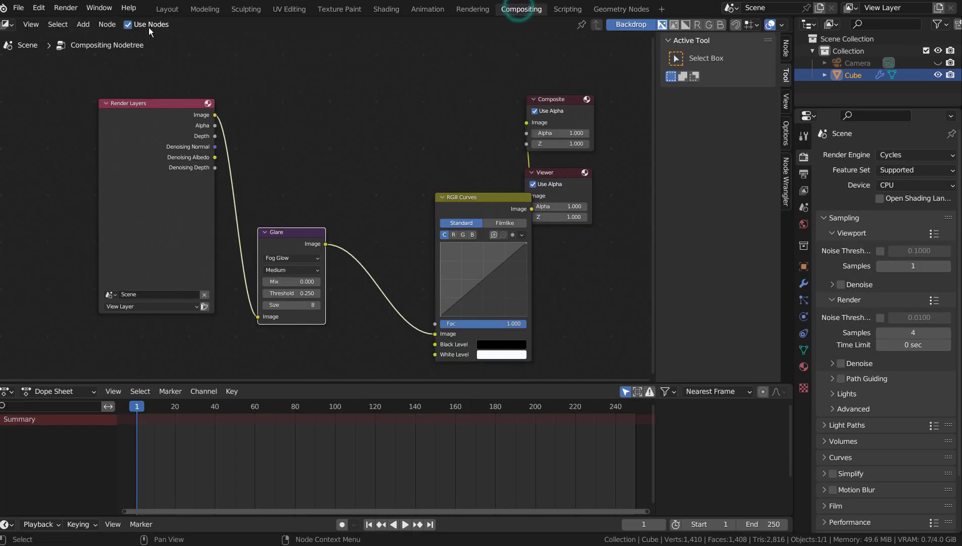
{"action": "left_click", "coordinate": [168, 9]}
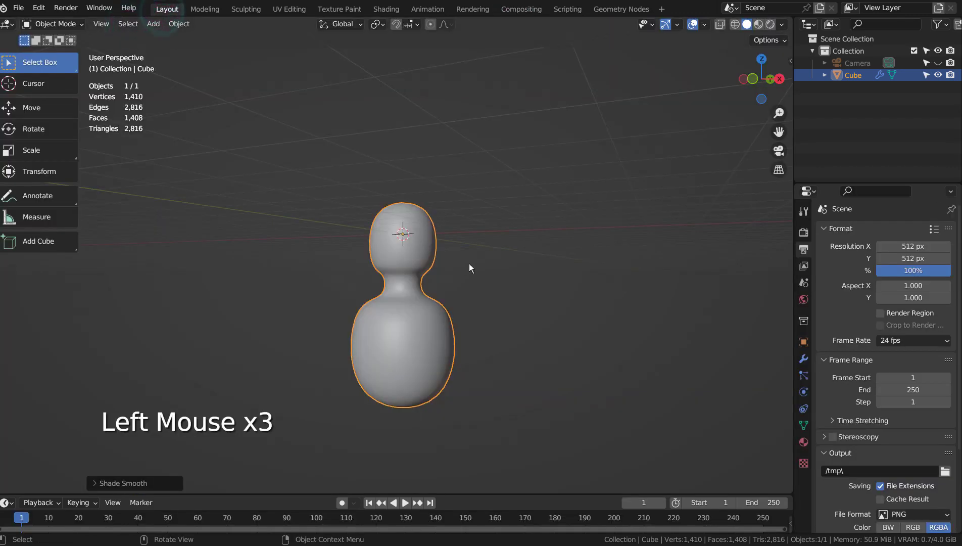
Step: Align the camera to the view and walk it in to frame the head and shoulders
{"action": "key", "text": "ctrl+alt+KP_0"}
{"action": "key", "text": "shift+grave"}
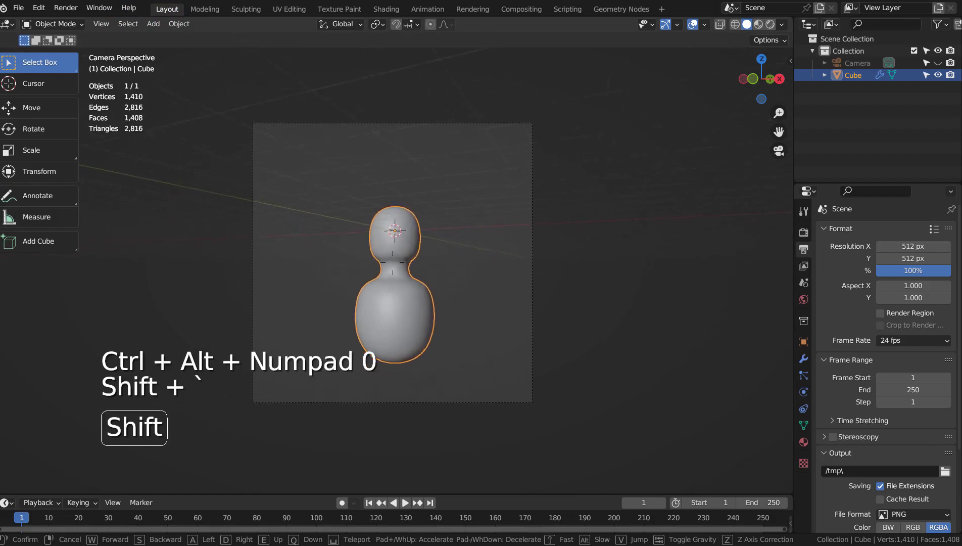
{"action": "key", "text": "w"}
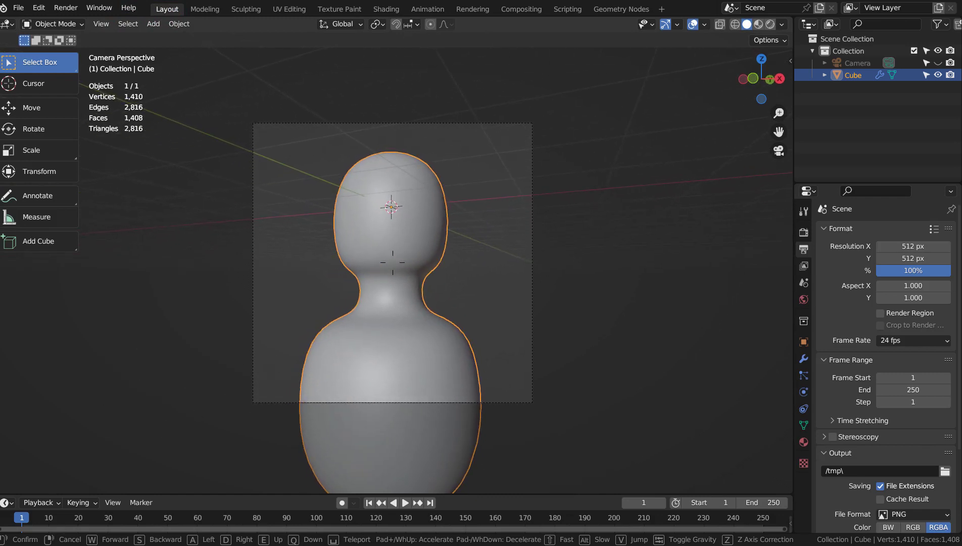
{"action": "left_click", "coordinate": [473, 254]}
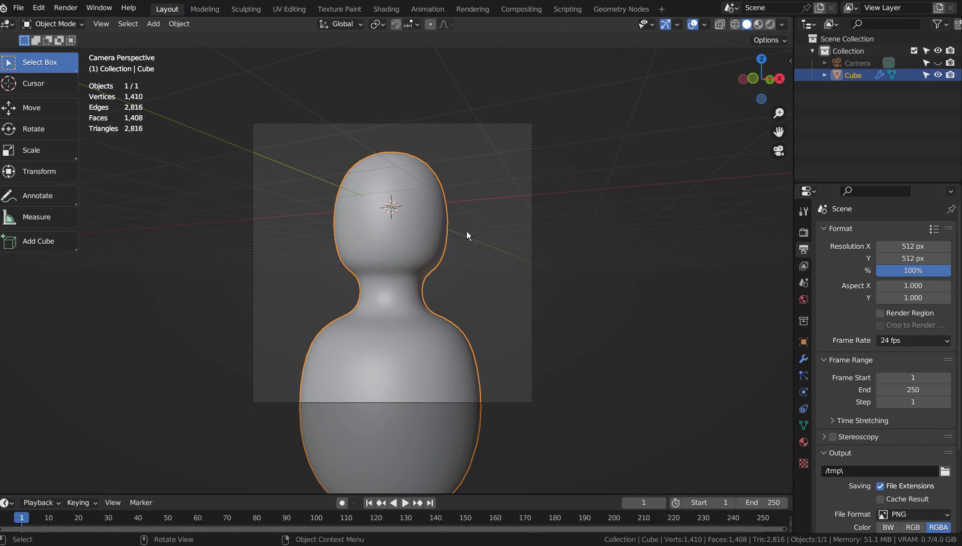
Step: Render the view, adjust the Subdivision render level and render again
{"action": "key", "text": "F12"}
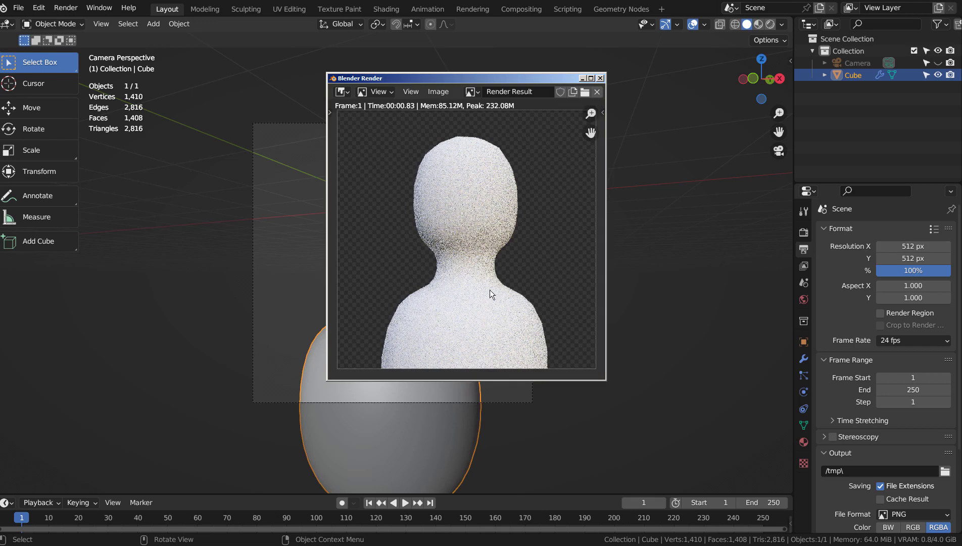
{"action": "left_click", "coordinate": [600, 78]}
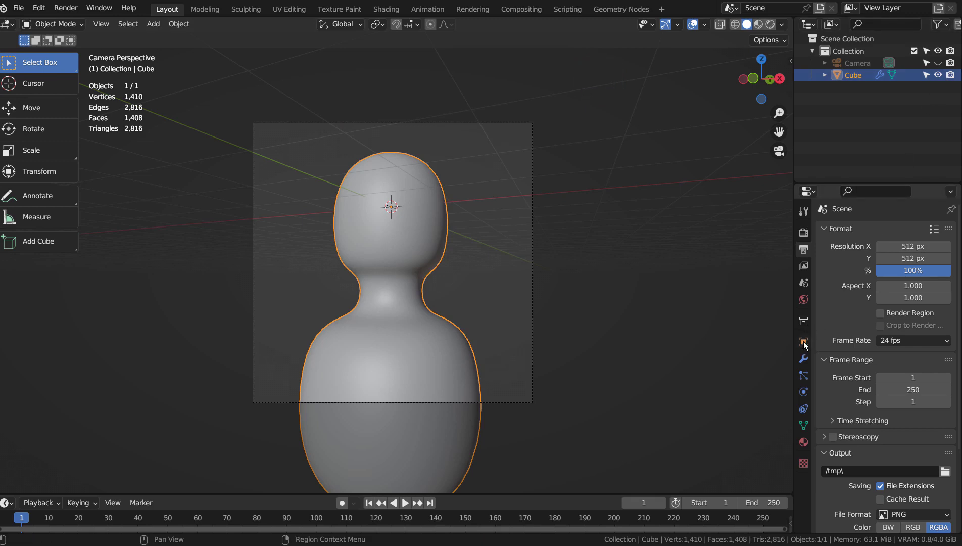
{"action": "left_click", "coordinate": [803, 359]}
{"action": "left_click", "coordinate": [934, 293]}
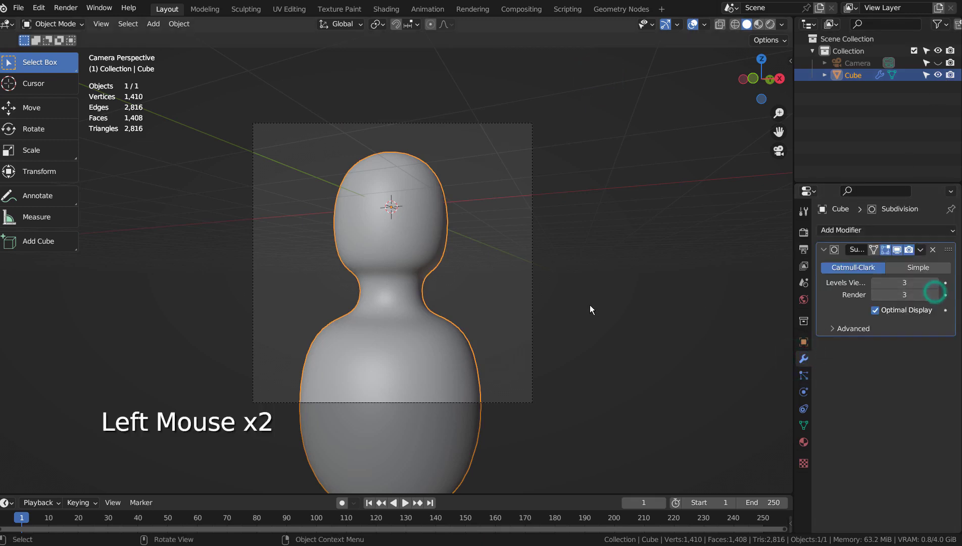
{"action": "key", "text": "F12"}
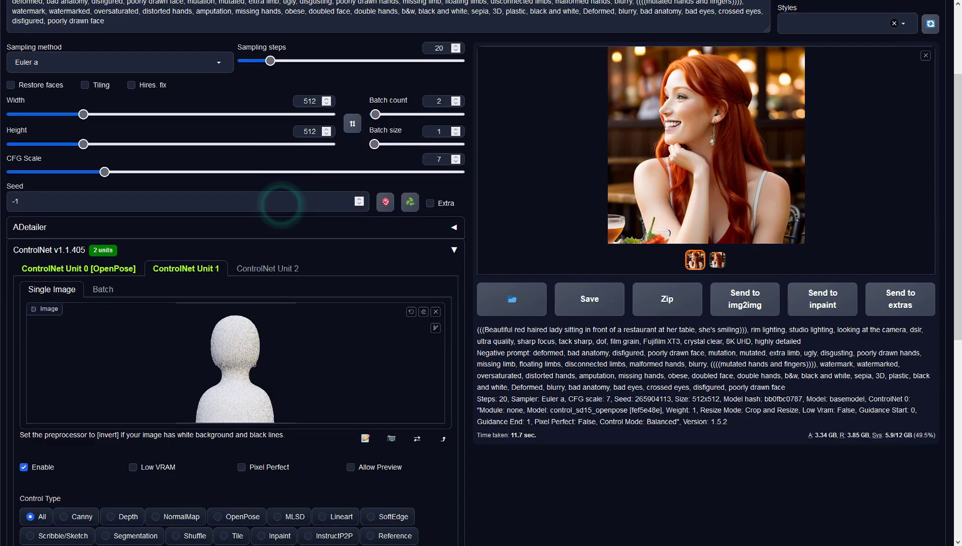
{"action": "scroll", "coordinate": [301, 342], "scroll_direction": "down", "scroll_amount": 2}
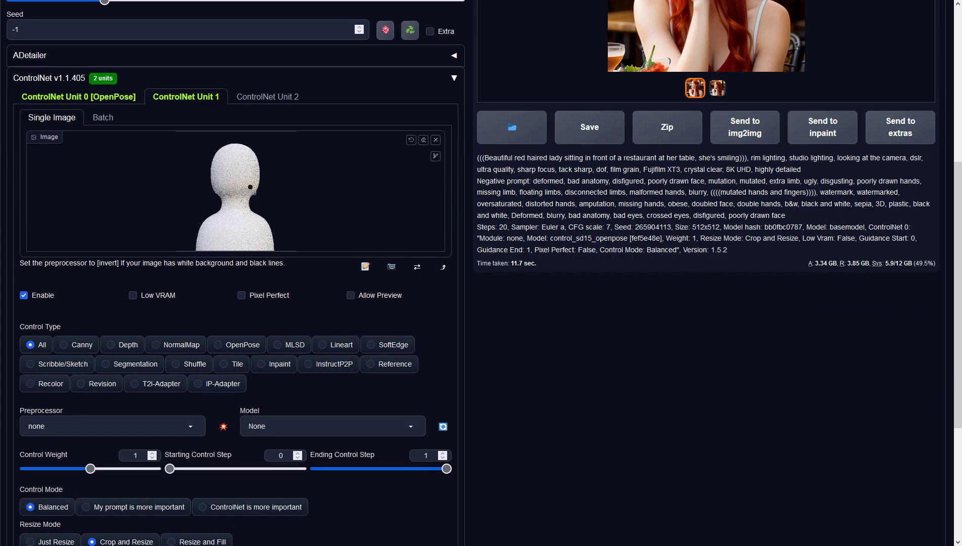
Step: Set ControlNet Unit 1 to Depth control with the depth_zoe preprocessor
{"action": "left_click", "coordinate": [198, 418]}
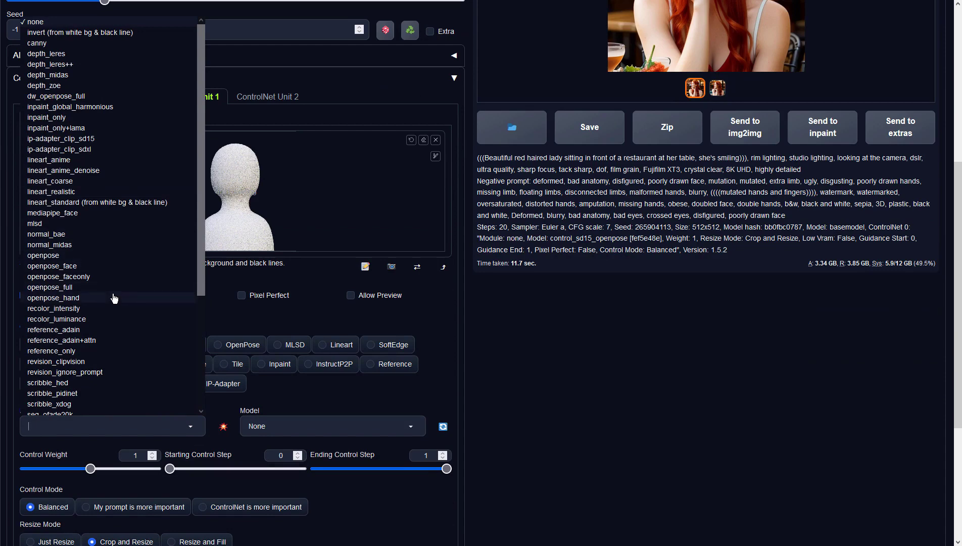
{"action": "left_click", "coordinate": [262, 324]}
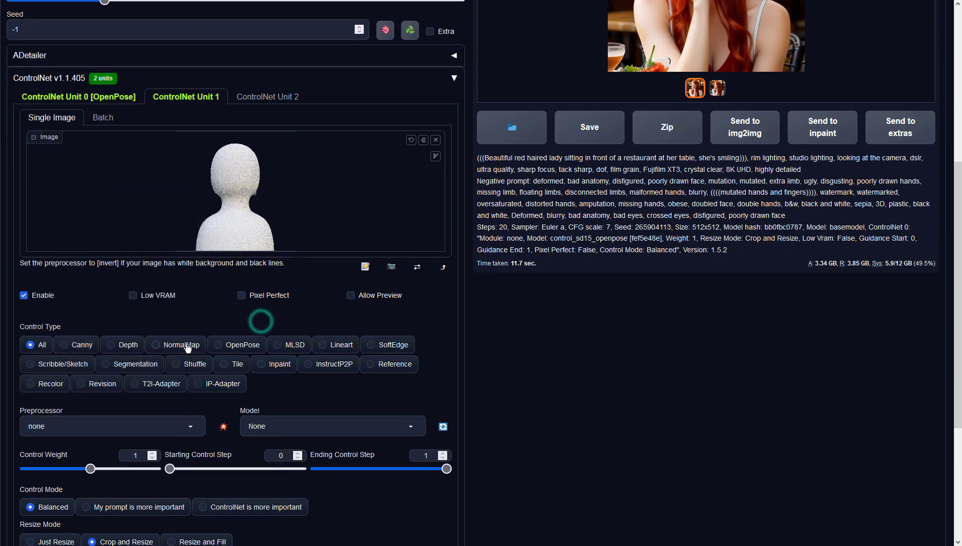
{"action": "left_click", "coordinate": [127, 344]}
{"action": "left_click", "coordinate": [194, 425]}
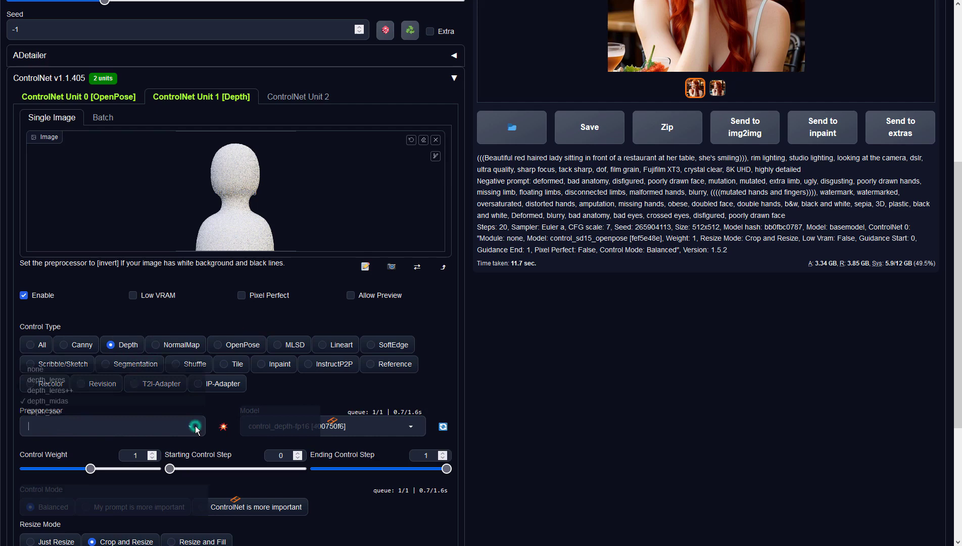
{"action": "left_click", "coordinate": [128, 409]}
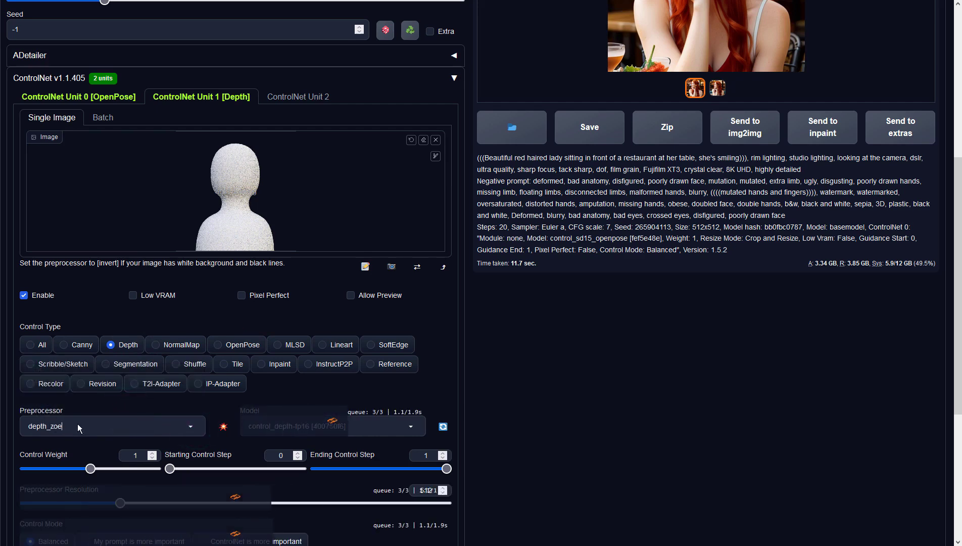
{"action": "scroll", "coordinate": [410, 373], "scroll_direction": "up", "scroll_amount": 5}
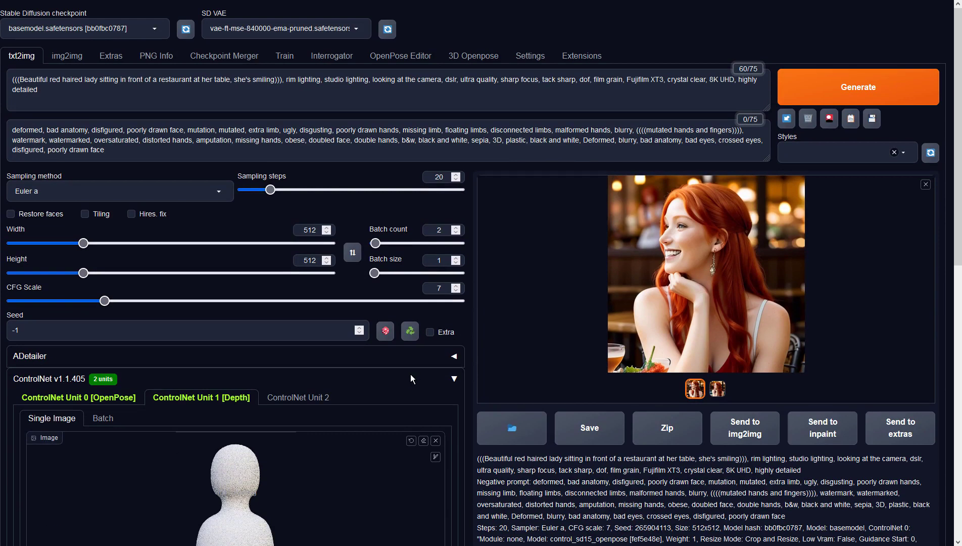
Step: Generate with both ControlNet units, view the from-behind portraits full-size and close the preview
{"action": "left_click", "coordinate": [820, 96]}
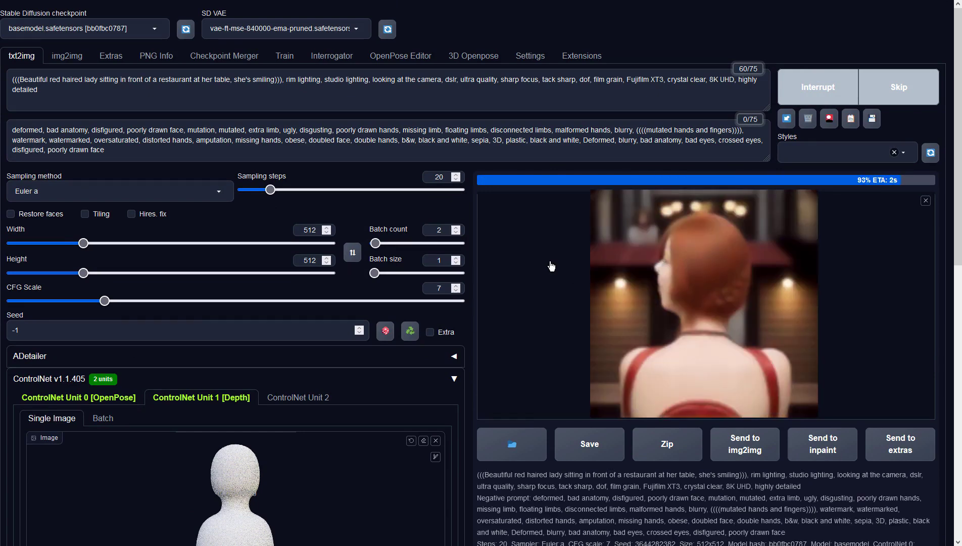
{"action": "left_click", "coordinate": [633, 256]}
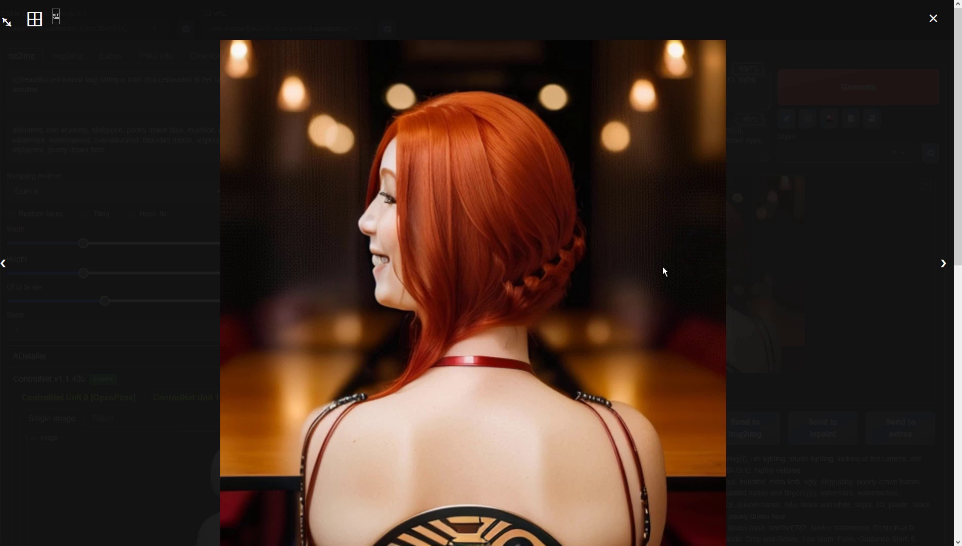
{"action": "left_click", "coordinate": [941, 263]}
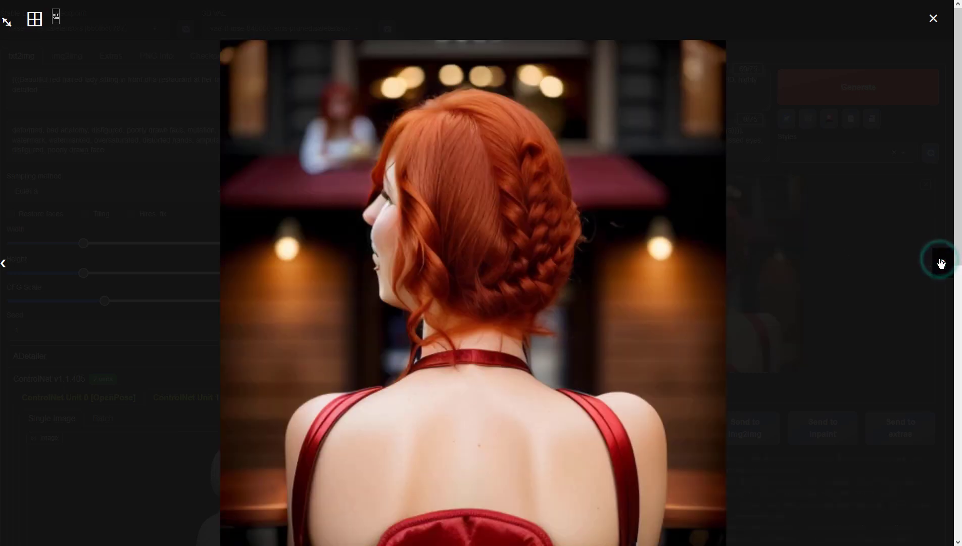
{"action": "left_click", "coordinate": [901, 326]}
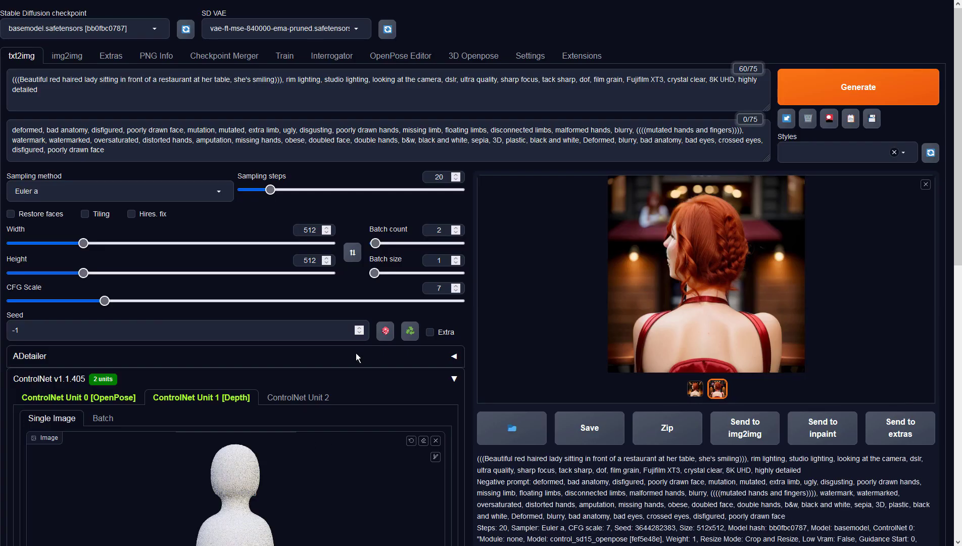
Step: Widen the figure's body by scaling both side faces along the X axis in Edit Mode
{"action": "key", "text": "Tab"}
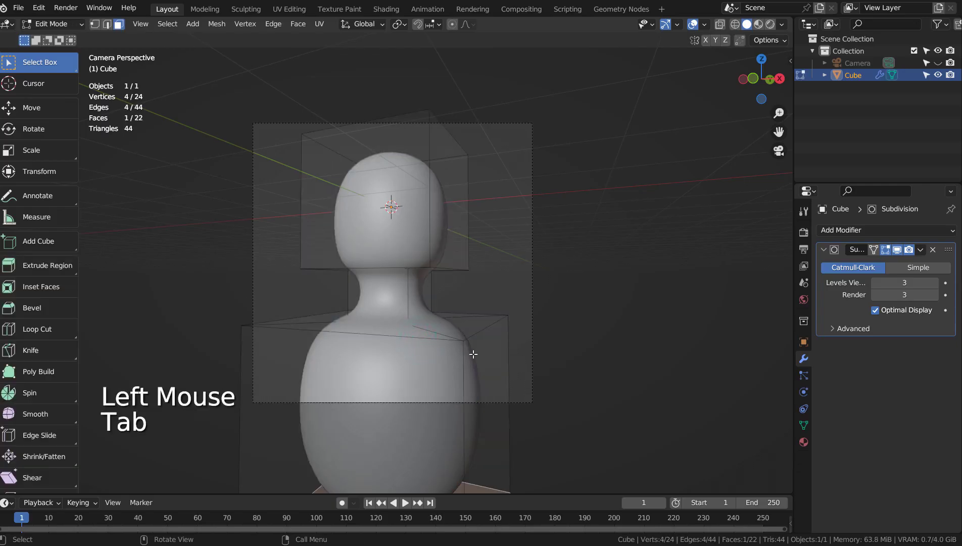
{"action": "left_click", "coordinate": [474, 354]}
{"action": "middle_click", "coordinate": [357, 360]}
{"action": "left_click", "coordinate": [290, 401], "text": "shift"}
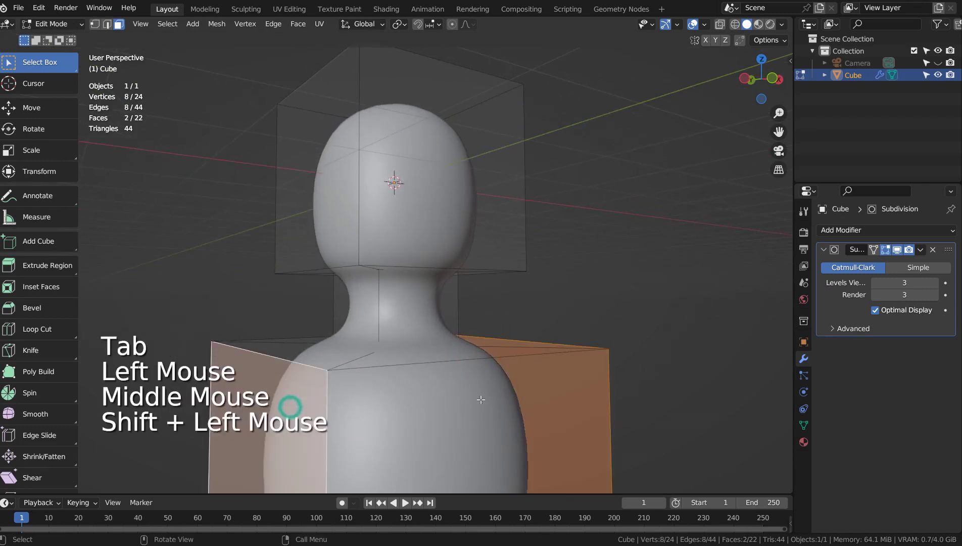
{"action": "scroll", "coordinate": [291, 402], "scroll_direction": "down", "scroll_amount": 2}
{"action": "middle_click", "coordinate": [494, 380]}
{"action": "key", "text": "s"}
{"action": "key", "text": "x"}
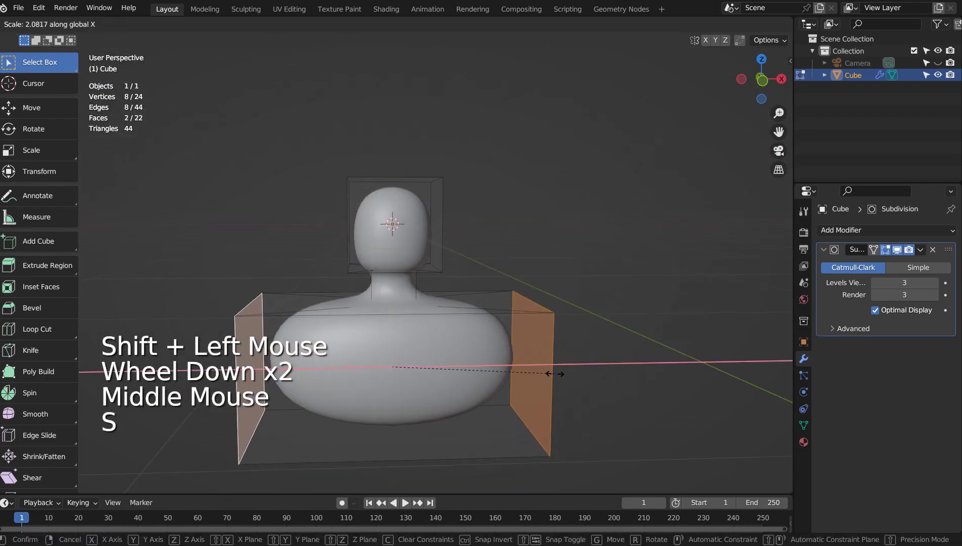
{"action": "key", "text": "Tab"}
Step: Through the camera view, turn the figure around the vertical axis and tilt it freely
{"action": "key", "text": "KP_0"}
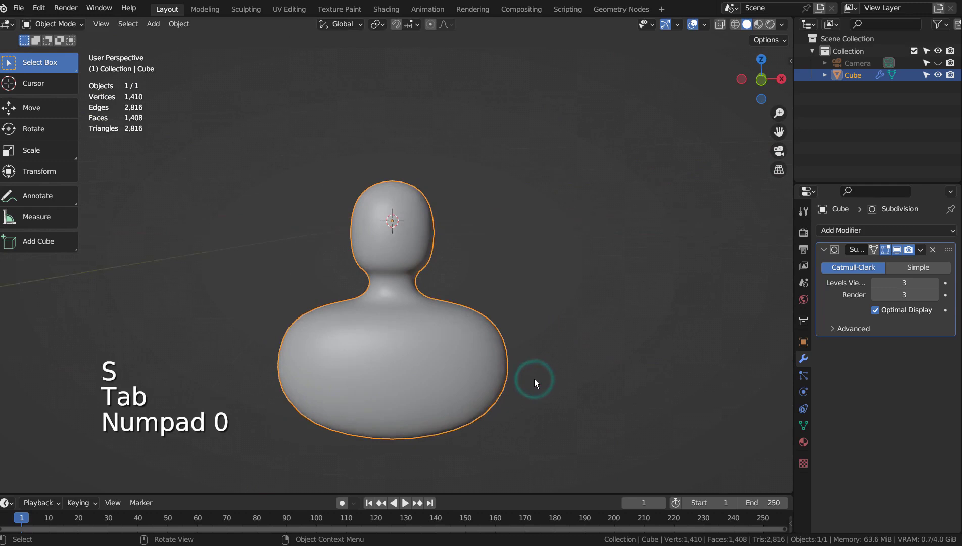
{"action": "key", "text": "r"}
{"action": "key", "text": "z"}
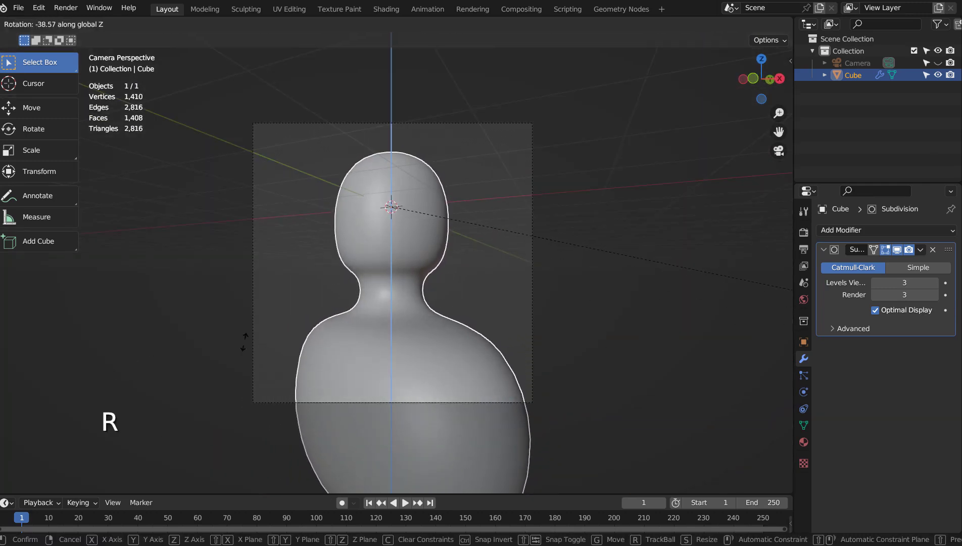
{"action": "left_click", "coordinate": [21, 359]}
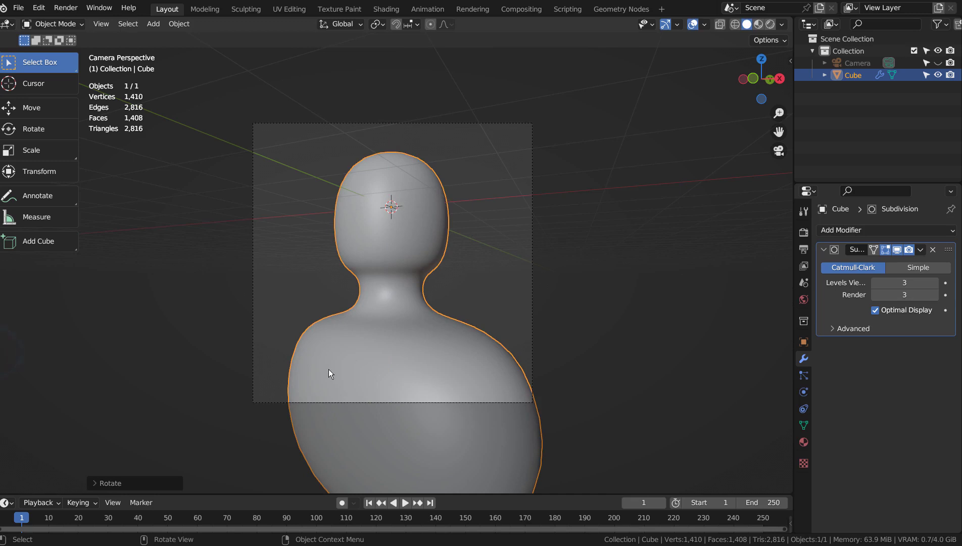
{"action": "key", "text": "g"}
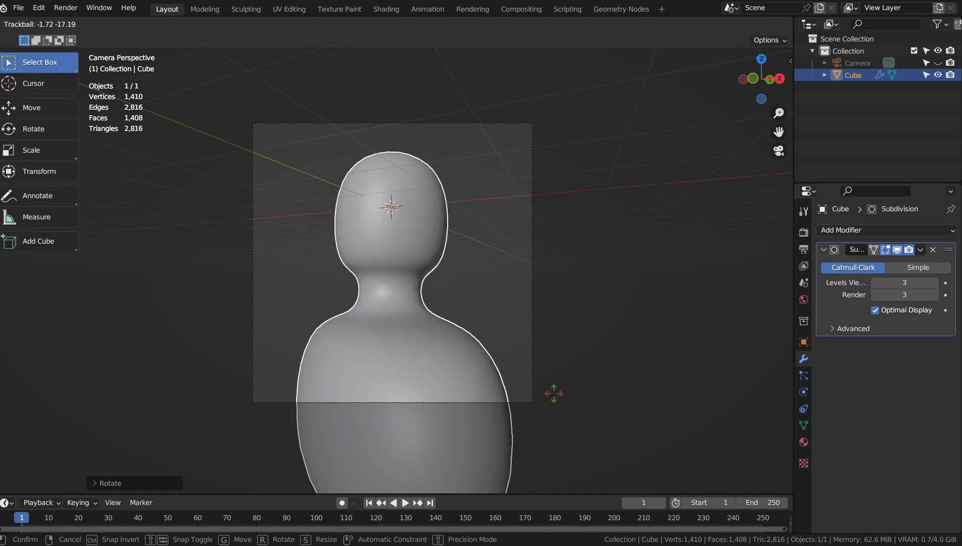
{"action": "left_click", "coordinate": [574, 390]}
Step: Shift and rotate the figure so its head leans inside the camera frame
{"action": "key", "text": "g"}
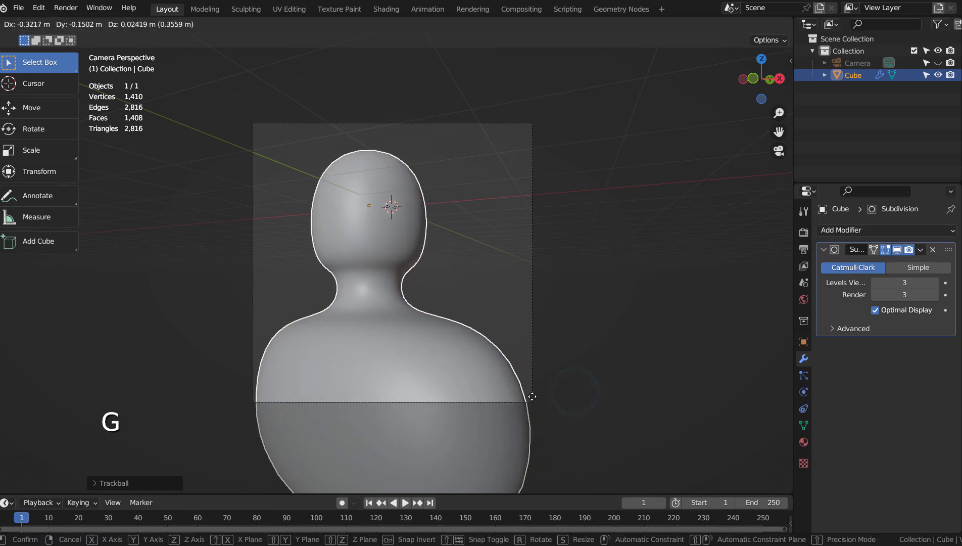
{"action": "left_click", "coordinate": [530, 397]}
{"action": "key", "text": "r"}
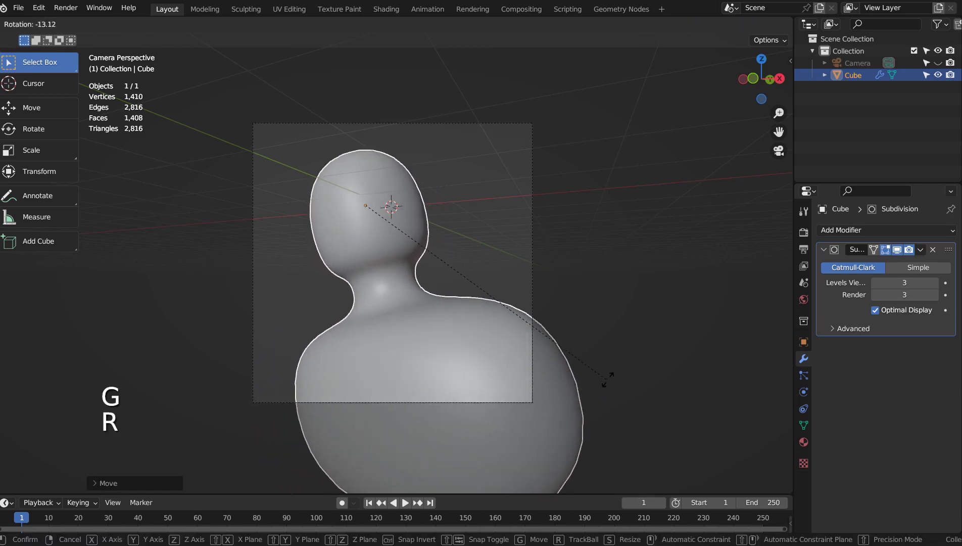
{"action": "left_click", "coordinate": [607, 381]}
{"action": "key", "text": "g"}
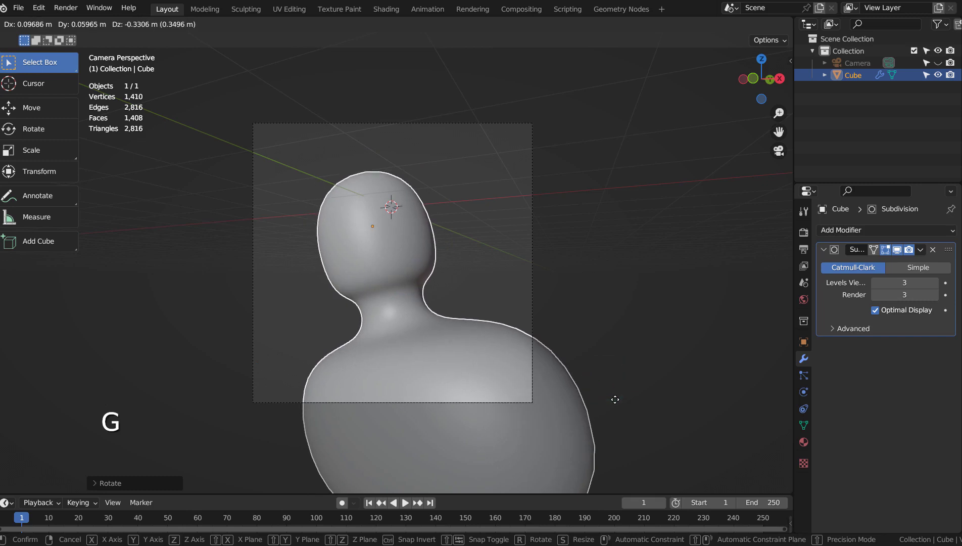
{"action": "left_click", "coordinate": [615, 400]}
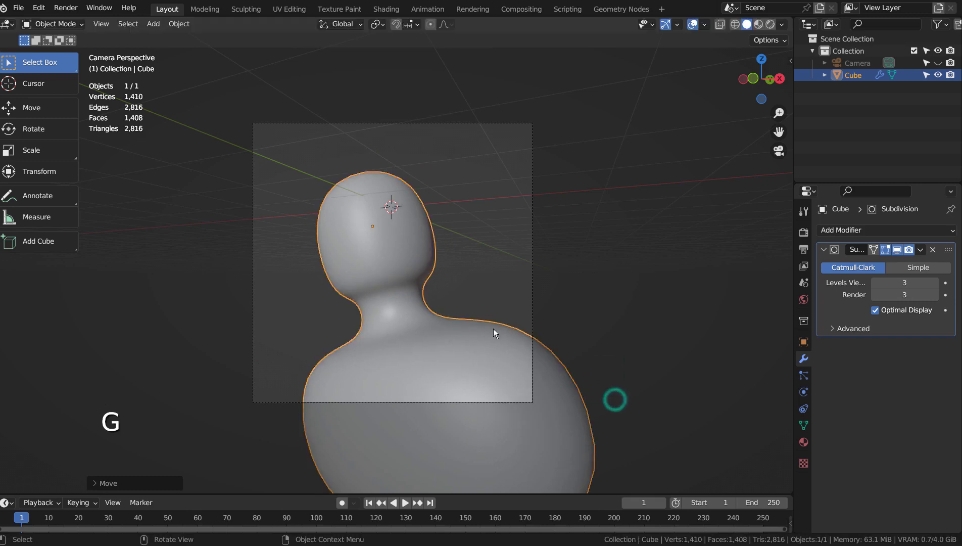
Step: Add a small nose-like bump by insetting, extruding and shrinking the head's side face
{"action": "key", "text": "Tab"}
{"action": "middle_click", "coordinate": [414, 294]}
{"action": "left_click", "coordinate": [293, 264]}
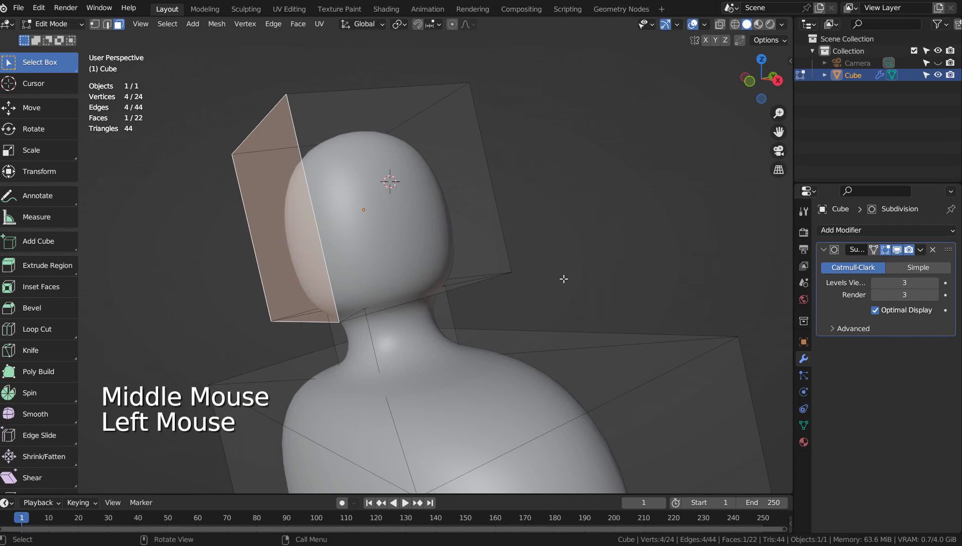
{"action": "key", "text": "i"}
{"action": "left_click", "coordinate": [543, 276]}
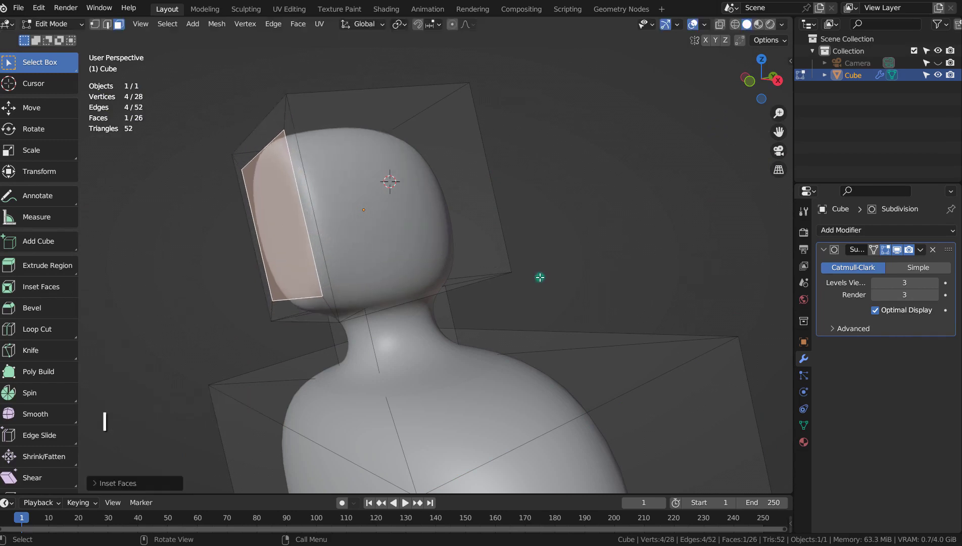
{"action": "key", "text": "e"}
{"action": "left_click", "coordinate": [499, 289]}
{"action": "key", "text": "s"}
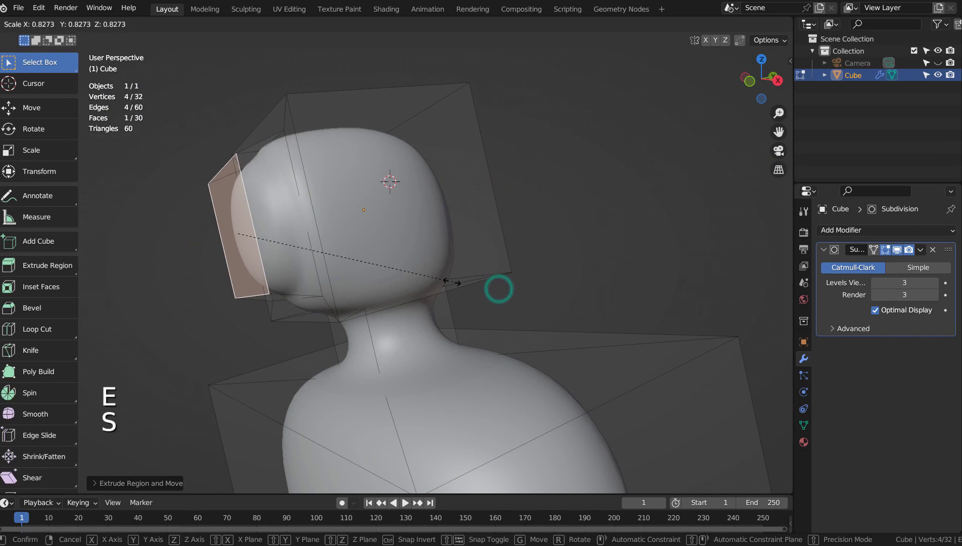
{"action": "left_click", "coordinate": [384, 267]}
Step: Reshape the chin by moving its face along Y, then render the camera view
{"action": "left_click", "coordinate": [323, 302]}
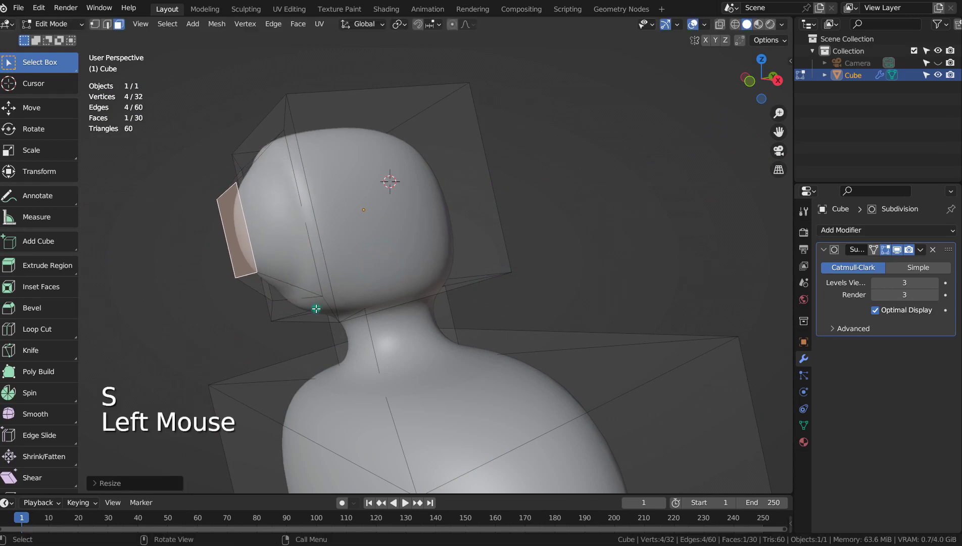
{"action": "key", "text": "g"}
{"action": "key", "text": "y"}
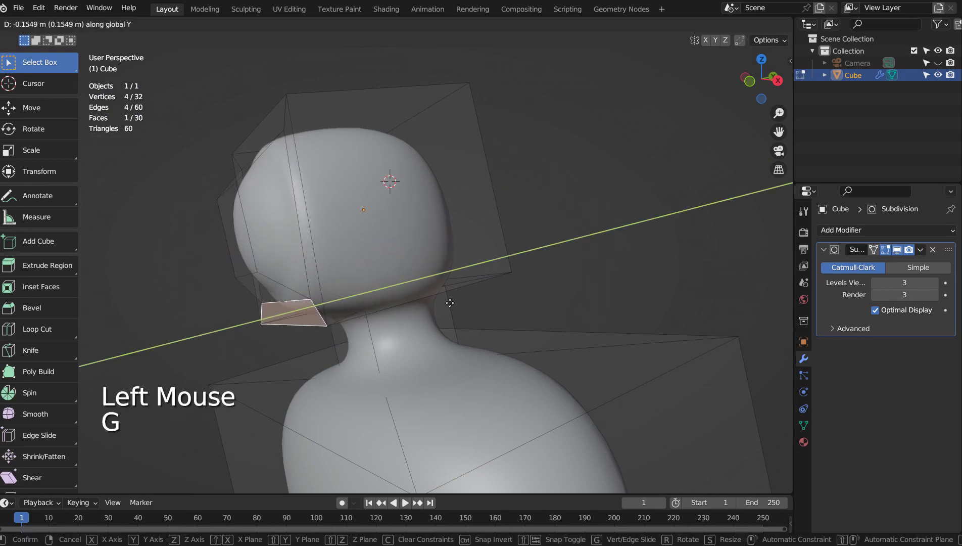
{"action": "left_click", "coordinate": [458, 305]}
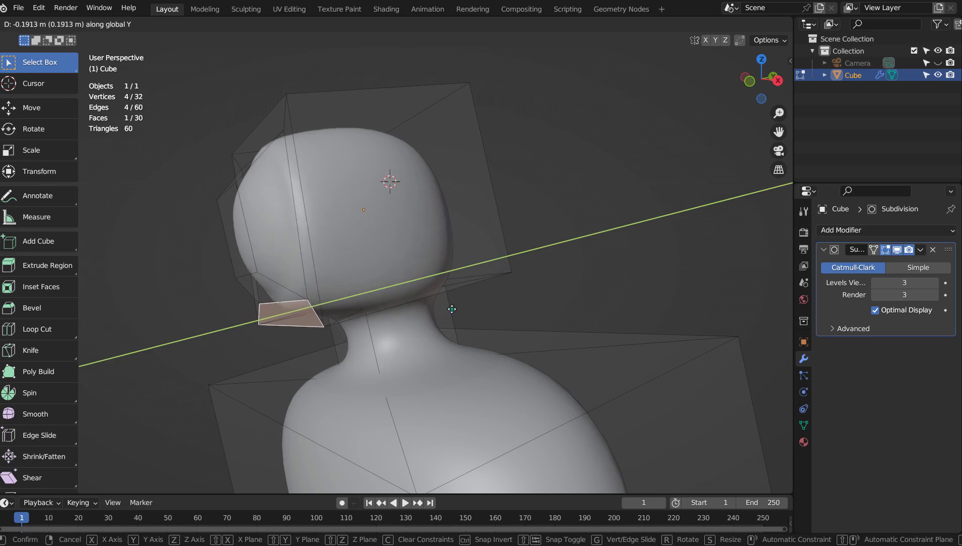
{"action": "key", "text": "Tab"}
{"action": "scroll", "coordinate": [488, 300], "scroll_direction": "down", "scroll_amount": 1}
{"action": "scroll", "coordinate": [527, 302], "scroll_direction": "down", "scroll_amount": 1}
{"action": "key", "text": "KP_0"}
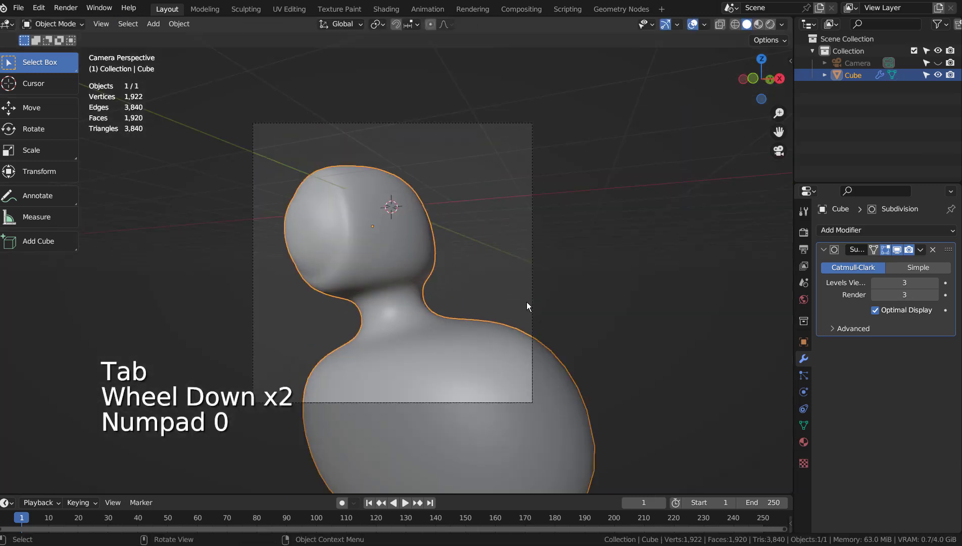
{"action": "key", "text": "F12"}
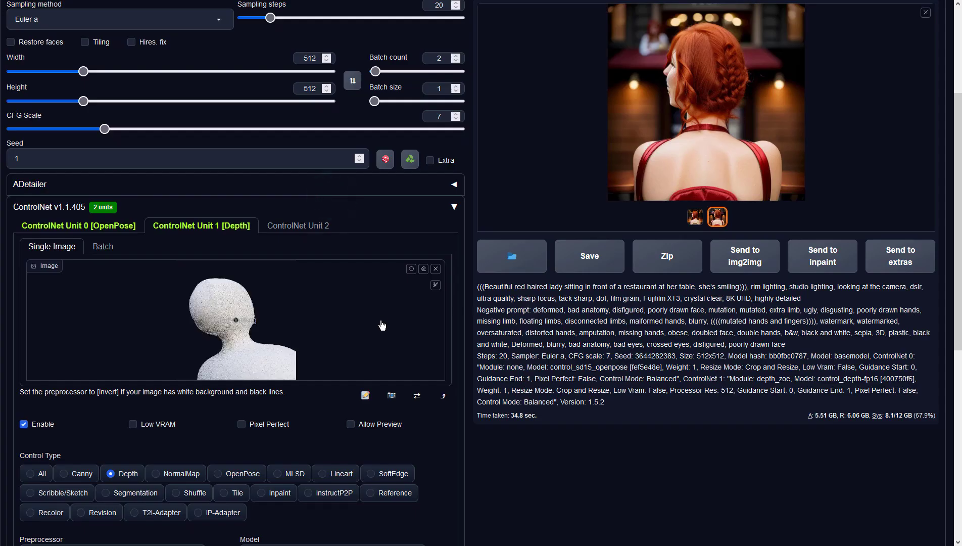
{"action": "scroll", "coordinate": [382, 325], "scroll_direction": "down", "scroll_amount": 4}
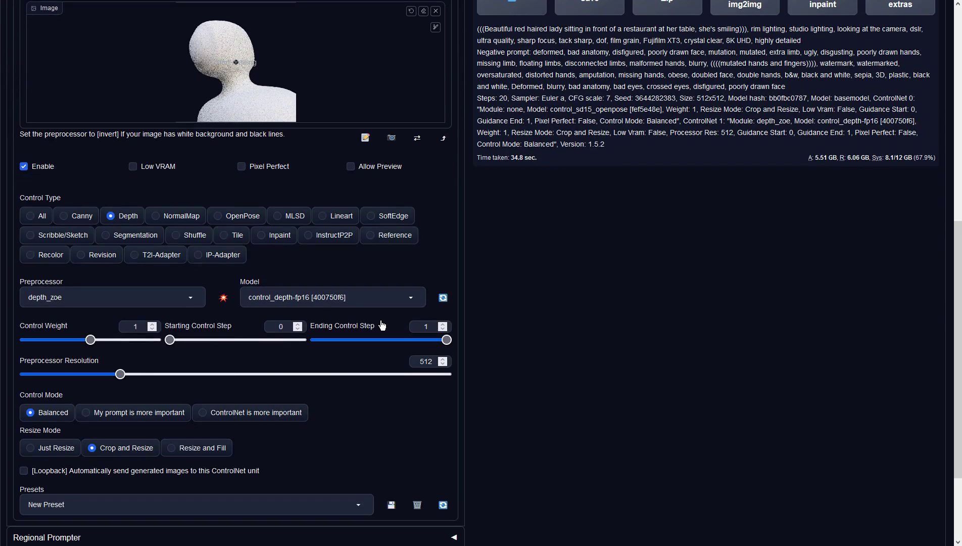
{"action": "scroll", "coordinate": [380, 320], "scroll_direction": "up", "scroll_amount": 4}
{"action": "scroll", "coordinate": [380, 320], "scroll_direction": "up", "scroll_amount": 1}
{"action": "scroll", "coordinate": [542, 267], "scroll_direction": "up", "scroll_amount": 1}
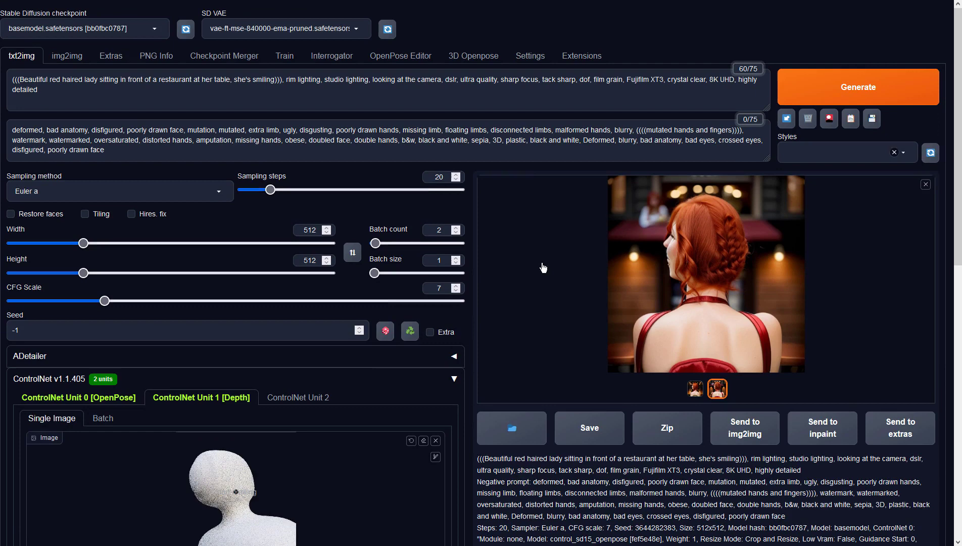
Step: Generate a new image of the red-haired woman from the updated depth render
{"action": "left_click", "coordinate": [808, 97]}
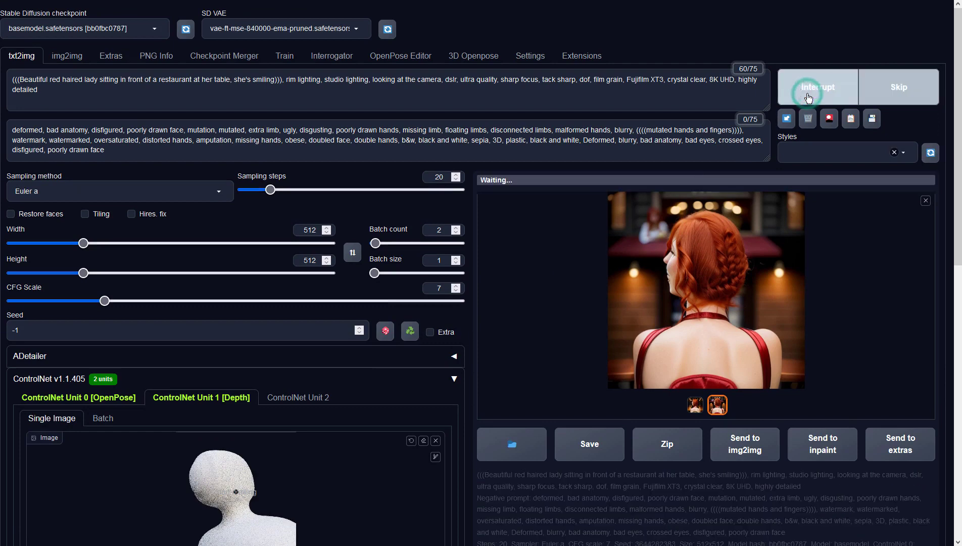